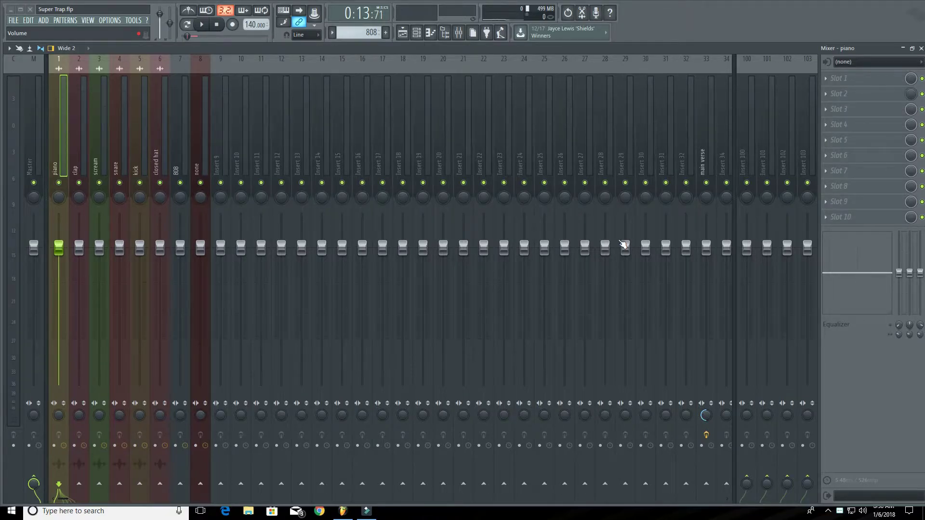
- Play the whole beat from the mixer to judge the starting levels, and stop playback
{"action": "left_click", "coordinate": [222, 49]}
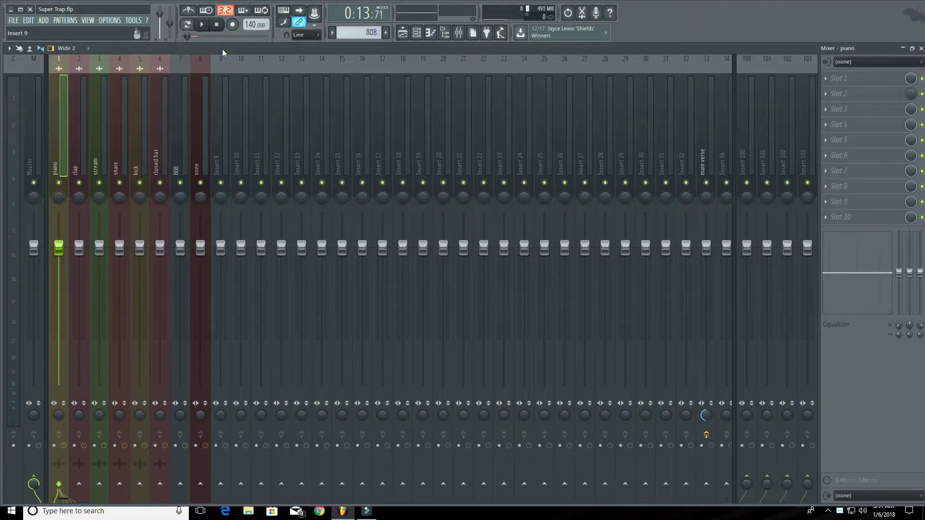
{"action": "key", "text": "space"}
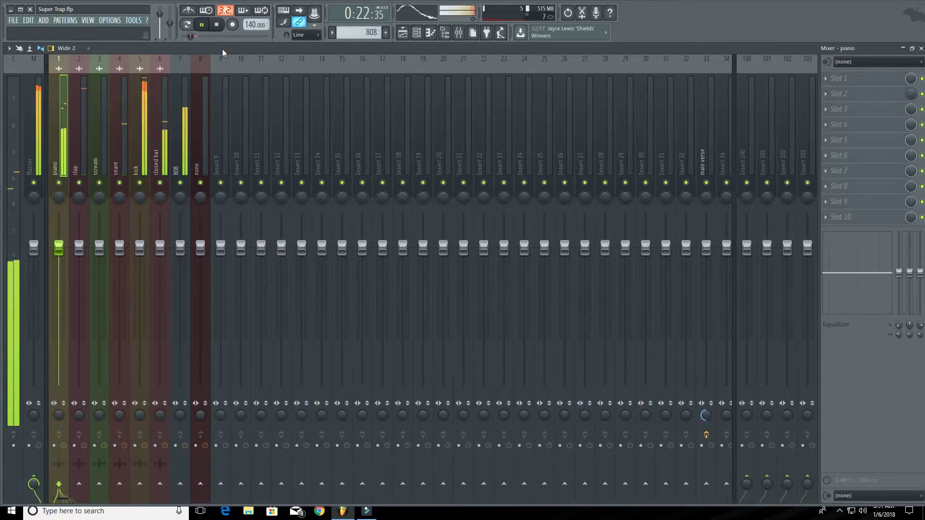
{"action": "key", "text": "space"}
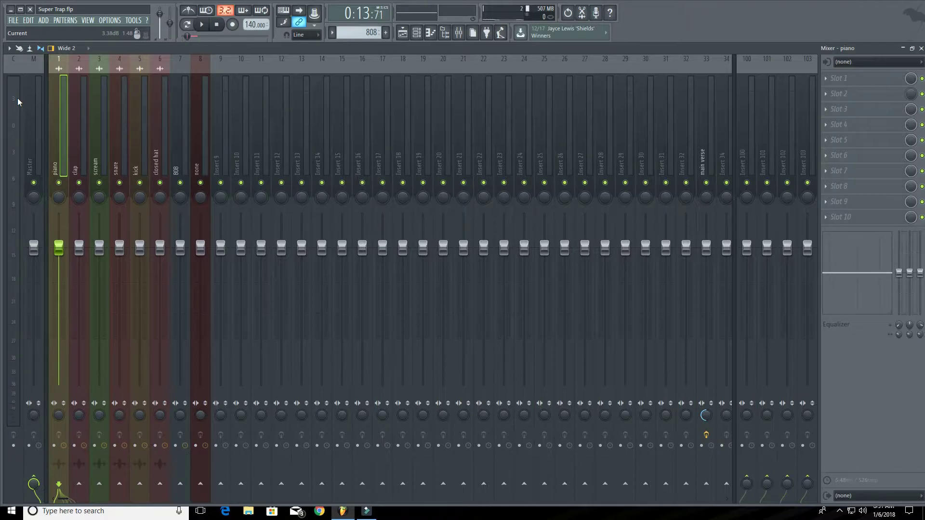
- Solo the piano track and lower its volume fader to about -10 dB while listening to it
{"action": "right_click", "coordinate": [63, 184]}
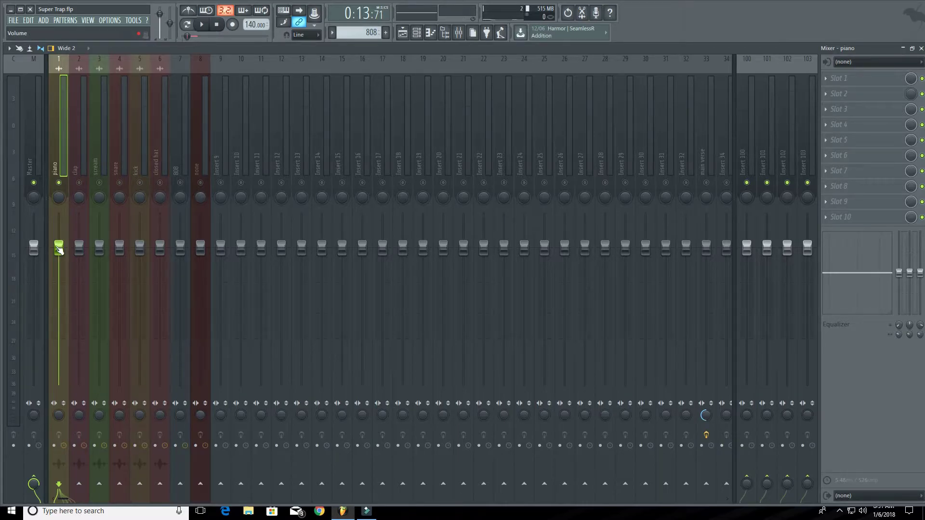
{"action": "key", "text": "space"}
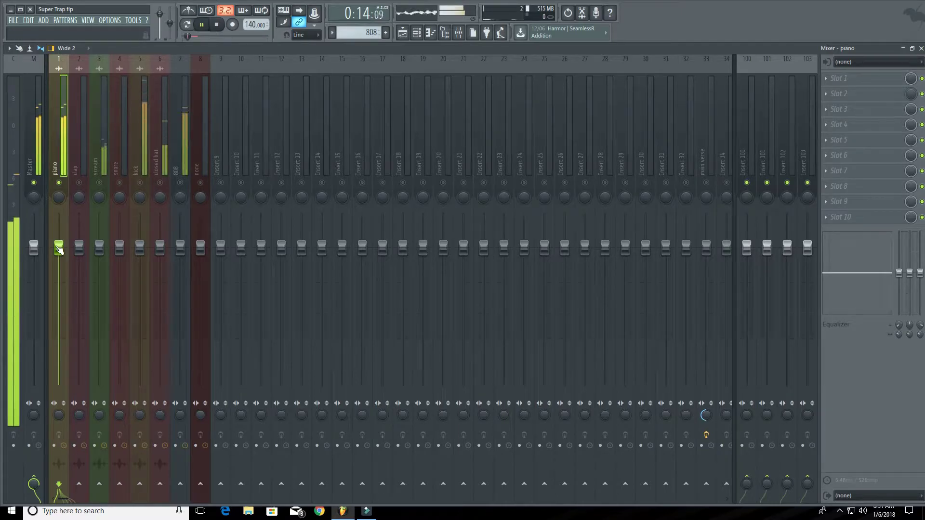
{"action": "left_click_drag", "start_coordinate": [59, 249], "coordinate": [59, 304]}
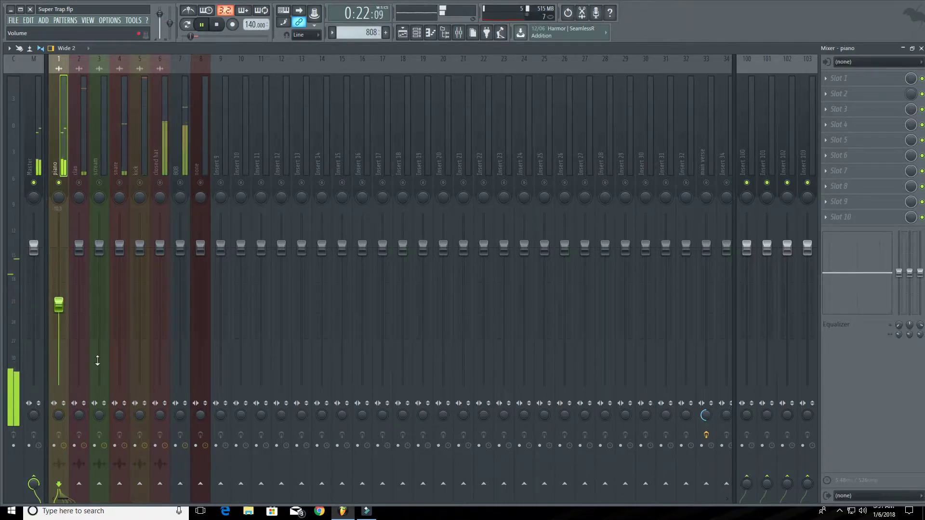
{"action": "key", "text": "space"}
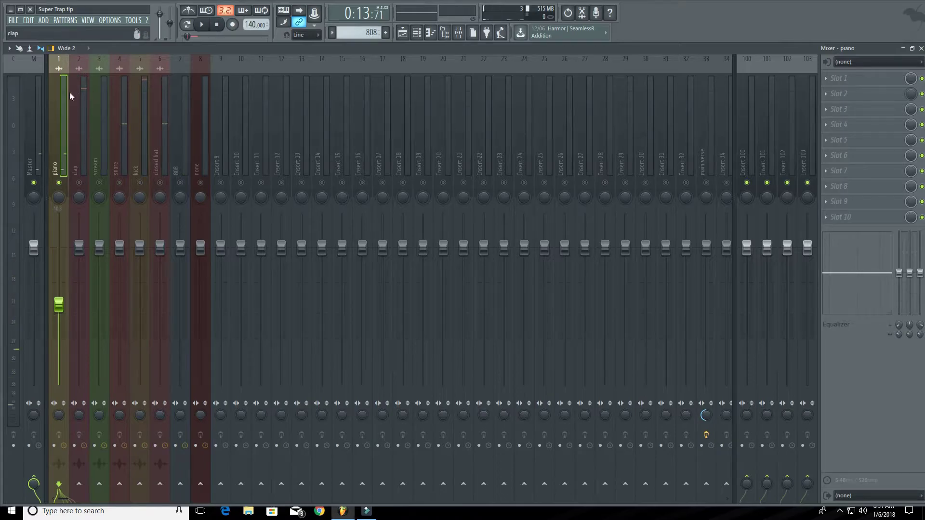
- Insert Fruity Parametric EQ 2 in slot 1 of the piano track and move its window clear of the piano fader
{"action": "left_click", "coordinate": [835, 79]}
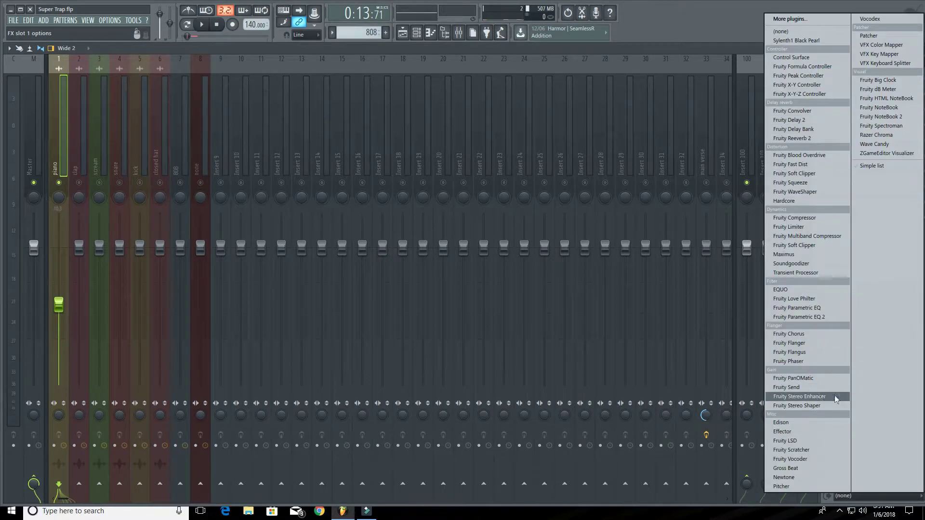
{"action": "left_click", "coordinate": [823, 322]}
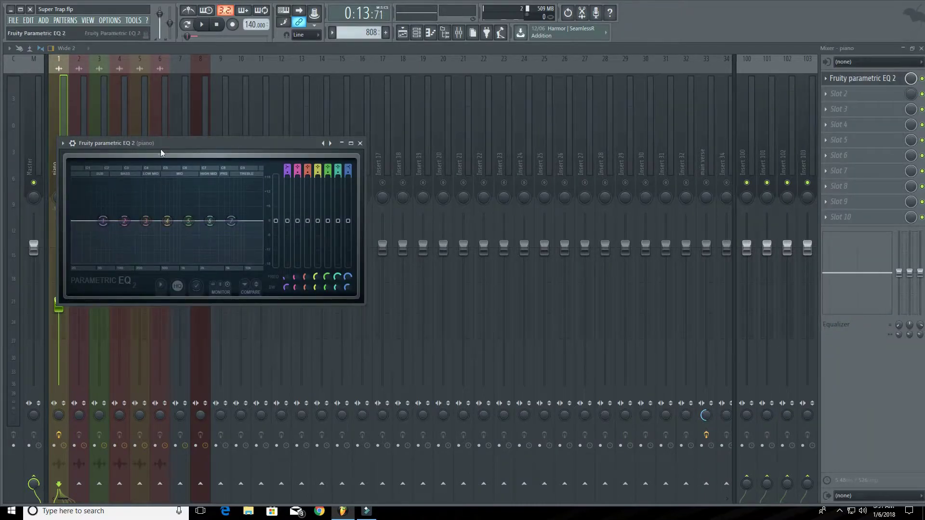
{"action": "left_click_drag", "start_coordinate": [165, 147], "coordinate": [261, 82]}
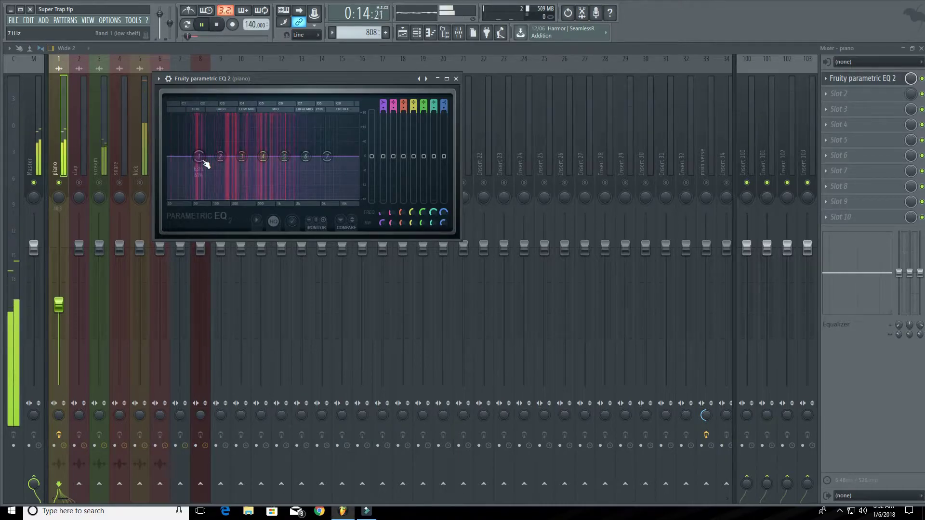
- Cut the piano's low end by pulling EQ band 1 fully down at about 85 Hz, check it in playback and close the EQ
{"action": "left_click_drag", "start_coordinate": [200, 157], "coordinate": [217, 200]}
{"action": "key", "text": "space"}
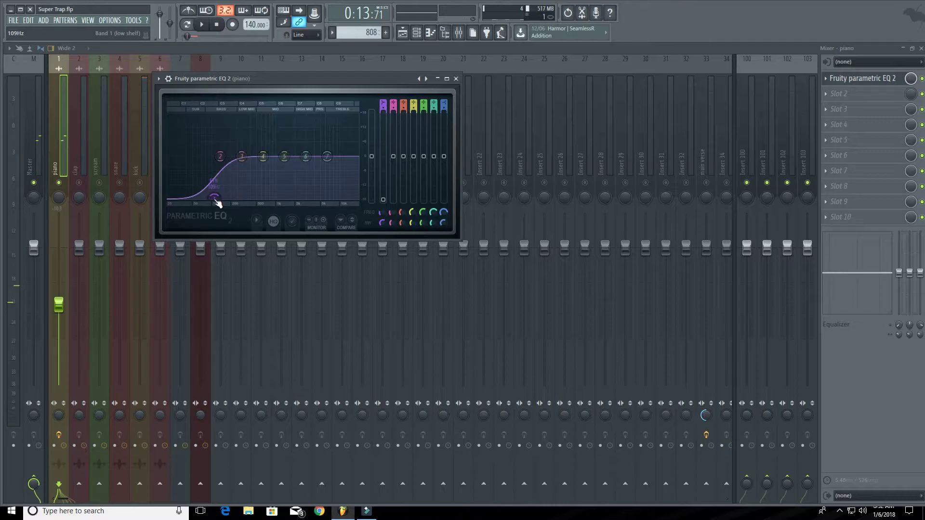
{"action": "mouse_move", "coordinate": [217, 201]}
{"action": "left_mouse_down"}
{"action": "mouse_move", "coordinate": [191, 197]}
{"action": "mouse_move", "coordinate": [207, 198]}
{"action": "left_mouse_up"}
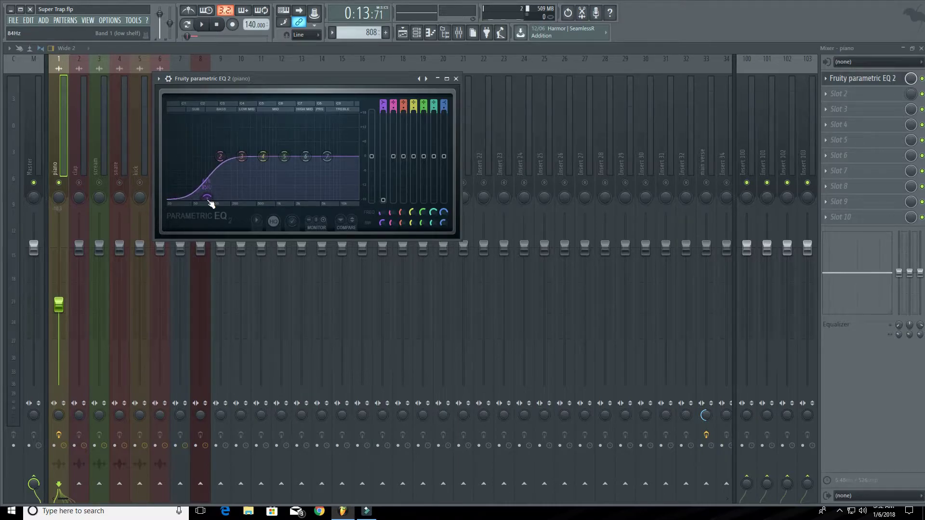
{"action": "key", "text": "space"}
{"action": "left_click_drag", "start_coordinate": [208, 198], "coordinate": [209, 199]}
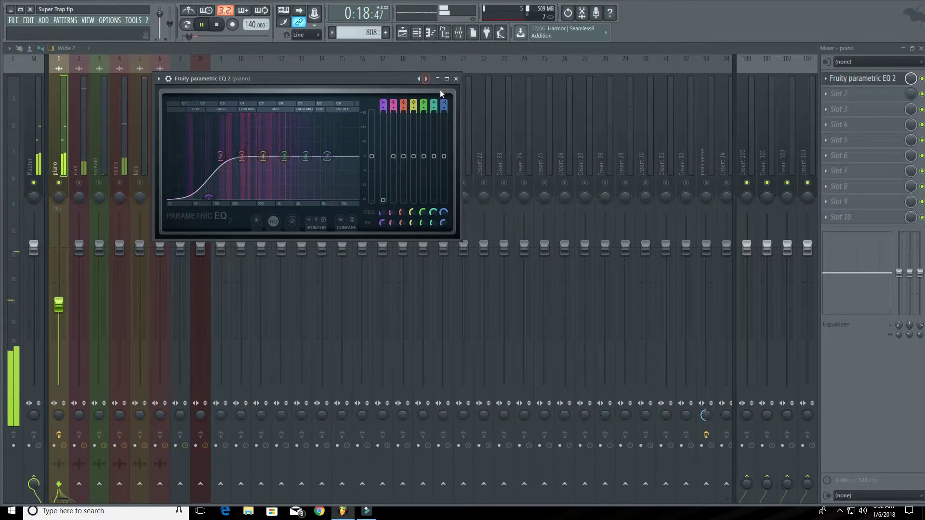
{"action": "left_click", "coordinate": [456, 79]}
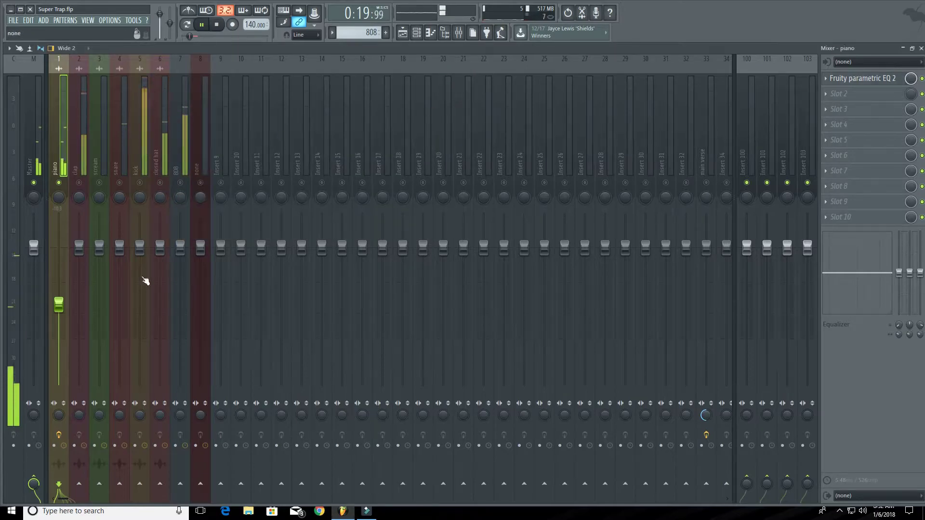
{"action": "key", "text": "space"}
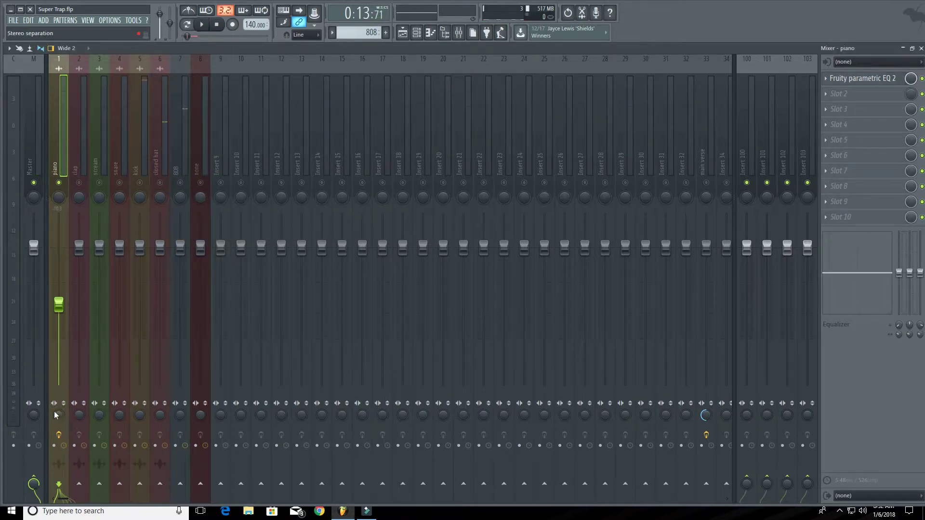
- Lower the piano fader to about -10.8 dB and set its stereo separation to 58% separated, comparing with fully merged during playback
{"action": "left_click_drag", "start_coordinate": [60, 414], "coordinate": [60, 424]}
{"action": "key", "text": "space"}
{"action": "left_click_drag", "start_coordinate": [58, 304], "coordinate": [58, 308]}
{"action": "left_click_drag", "start_coordinate": [58, 416], "coordinate": [58, 345]}
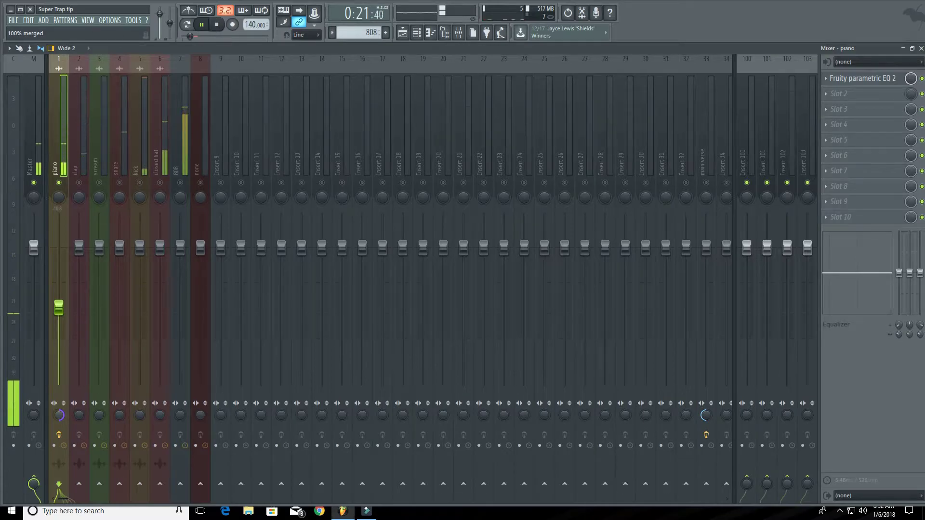
{"action": "left_click_drag", "start_coordinate": [58, 415], "coordinate": [59, 492]}
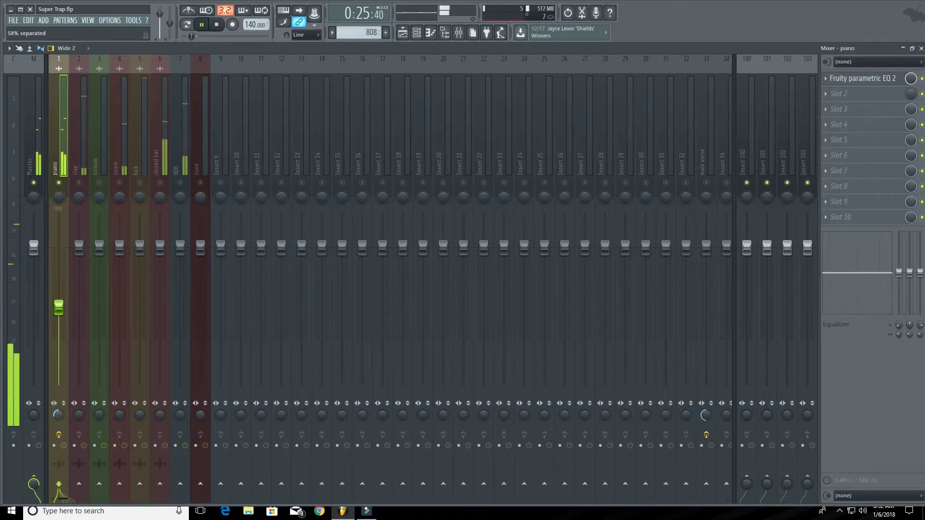
{"action": "key", "text": "space"}
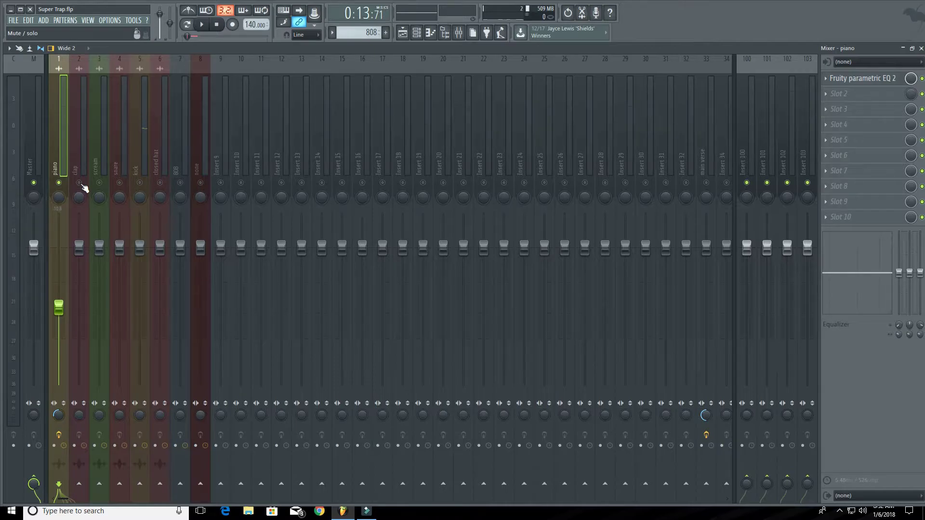
- Unmute the clap and snare tracks and play them together with the piano
{"action": "left_click", "coordinate": [80, 183]}
{"action": "left_click", "coordinate": [119, 184]}
{"action": "key", "text": "space"}
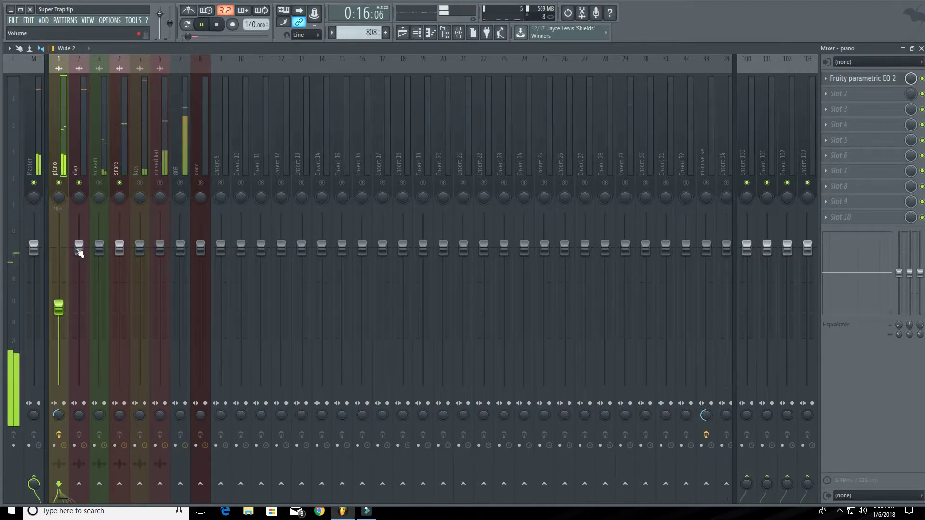
- Lower the clap fader to -4.9 dB and the snare fader to -2.2 dB while checking the balance in playback
{"action": "key", "text": "space"}
{"action": "left_click_drag", "start_coordinate": [79, 252], "coordinate": [80, 268]}
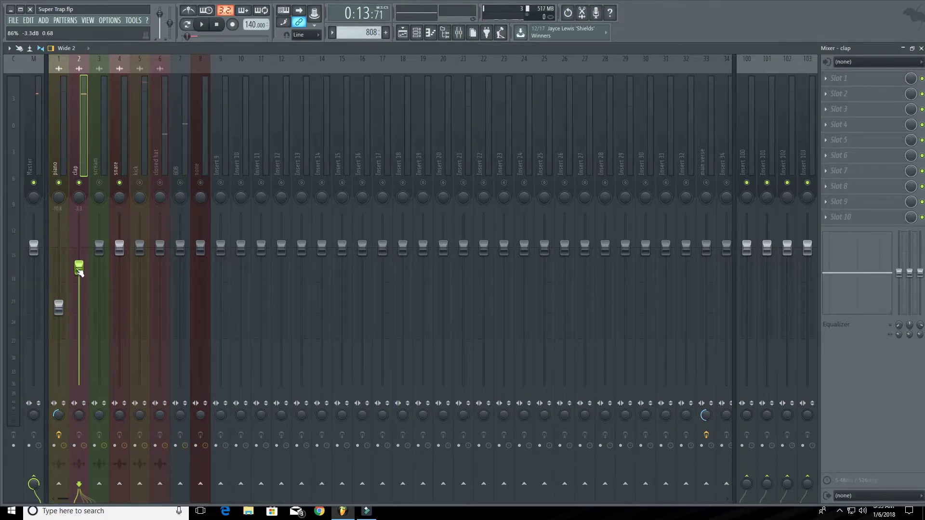
{"action": "key", "text": "space"}
{"action": "left_click_drag", "start_coordinate": [80, 273], "coordinate": [80, 282]}
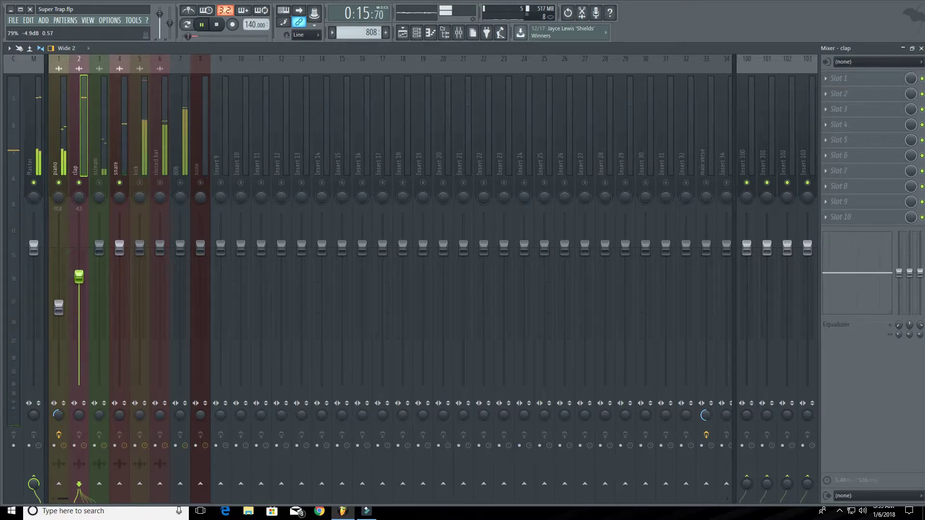
{"action": "left_click_drag", "start_coordinate": [120, 248], "coordinate": [127, 266]}
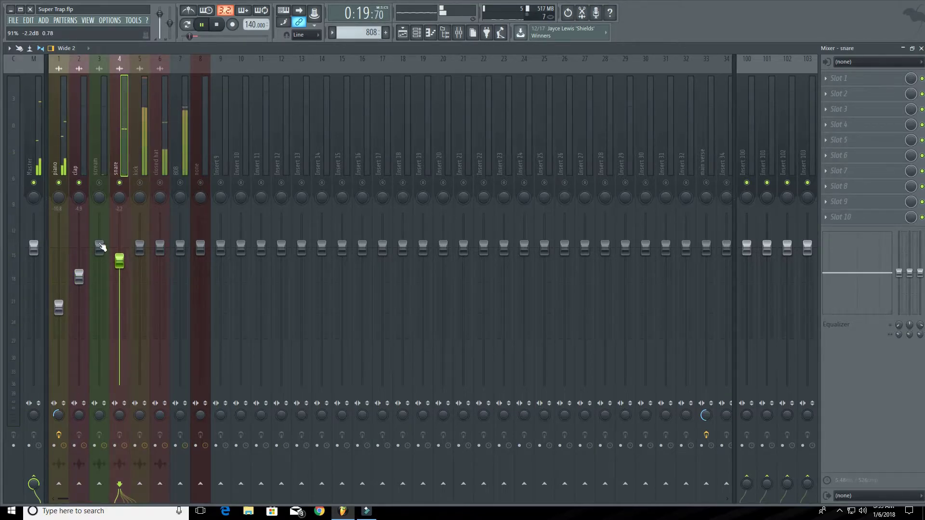
{"action": "key", "text": "space"}
- Solo the clap track, insert Fruity Parametric EQ 2 in its slot 1 and maximize the EQ window
{"action": "left_click", "coordinate": [86, 141]}
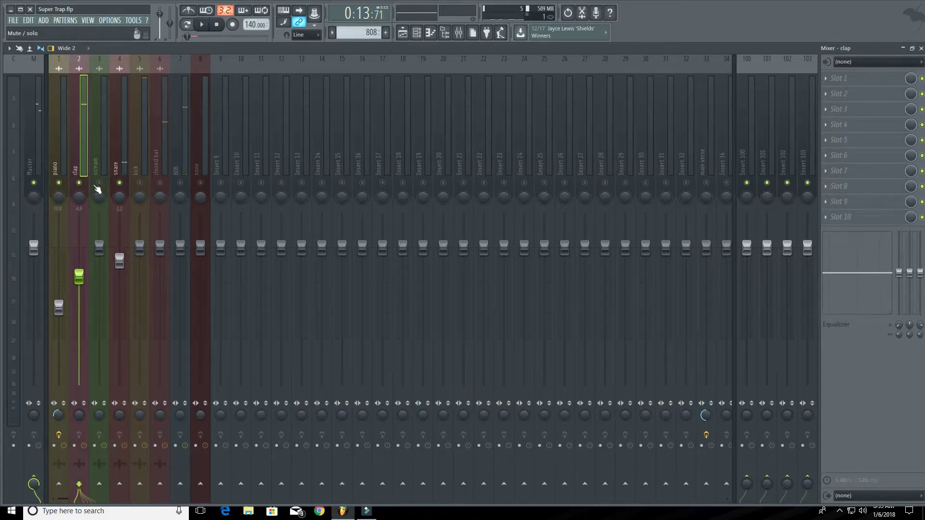
{"action": "right_click", "coordinate": [80, 184]}
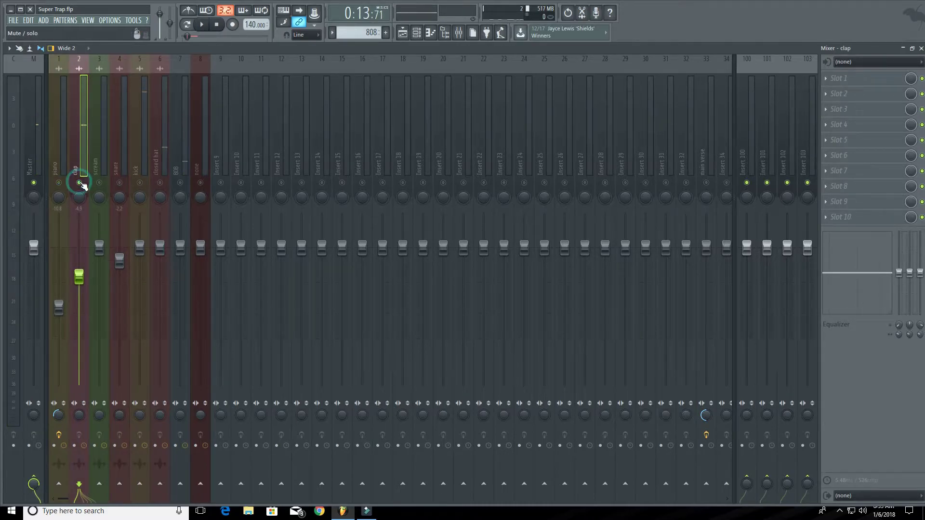
{"action": "left_click", "coordinate": [847, 83]}
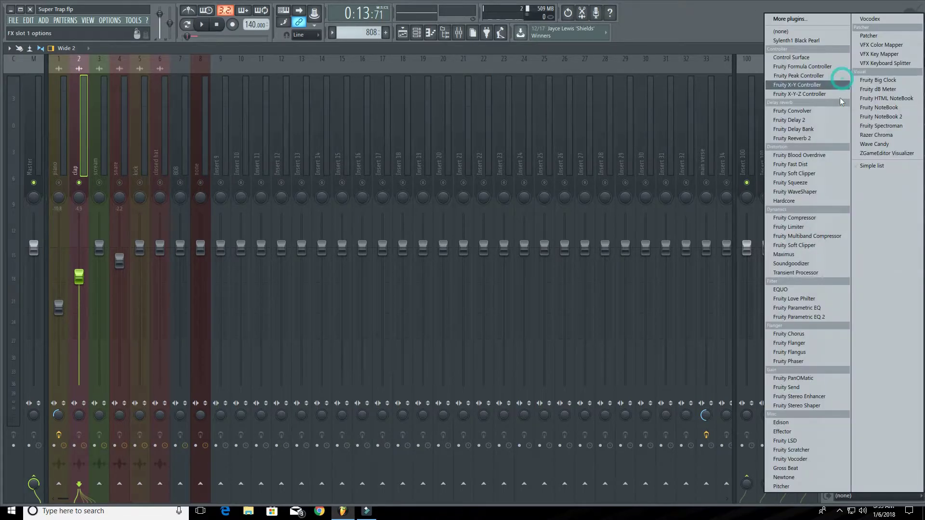
{"action": "left_click", "coordinate": [834, 317]}
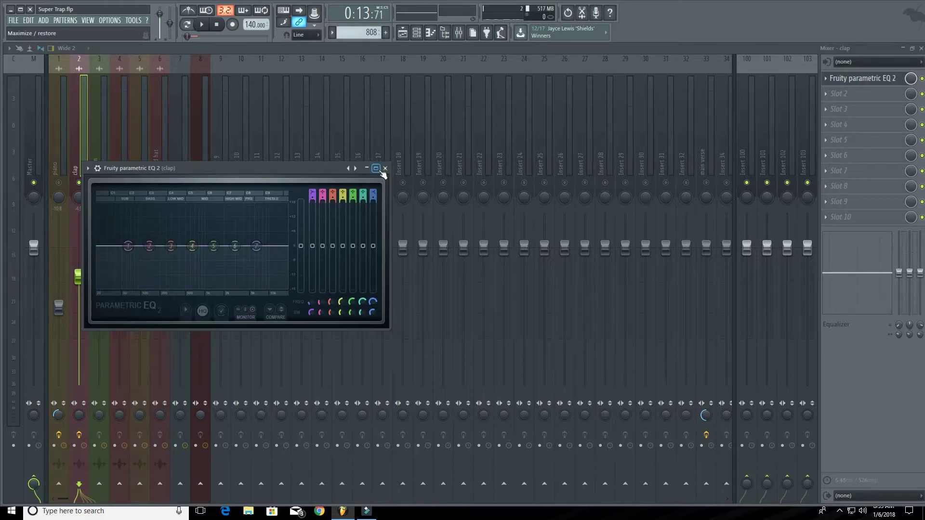
{"action": "left_click", "coordinate": [376, 168]}
- Cut the clap's low end by pulling EQ band 1 fully down in the low-mid range during playback, and close the EQ
{"action": "key", "text": "space"}
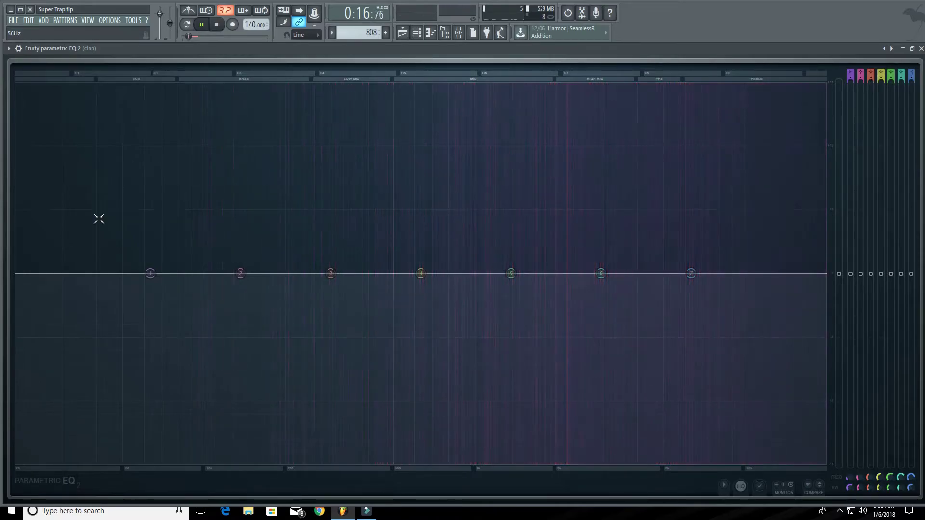
{"action": "key", "text": "space"}
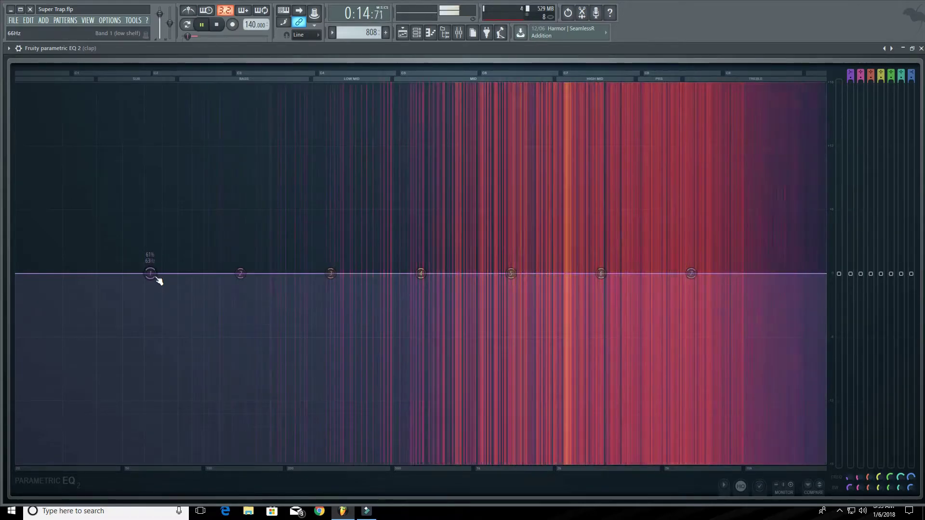
{"action": "left_click_drag", "start_coordinate": [155, 278], "coordinate": [325, 462]}
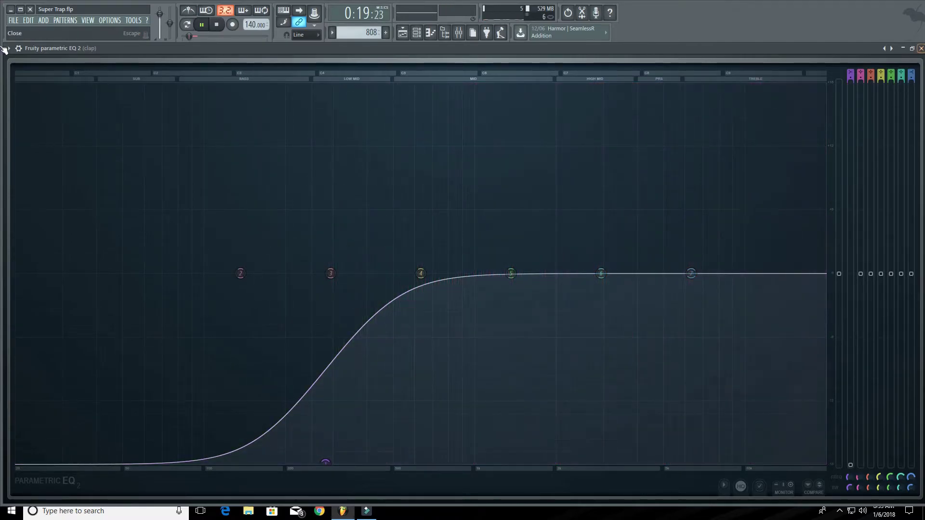
{"action": "left_click", "coordinate": [922, 48]}
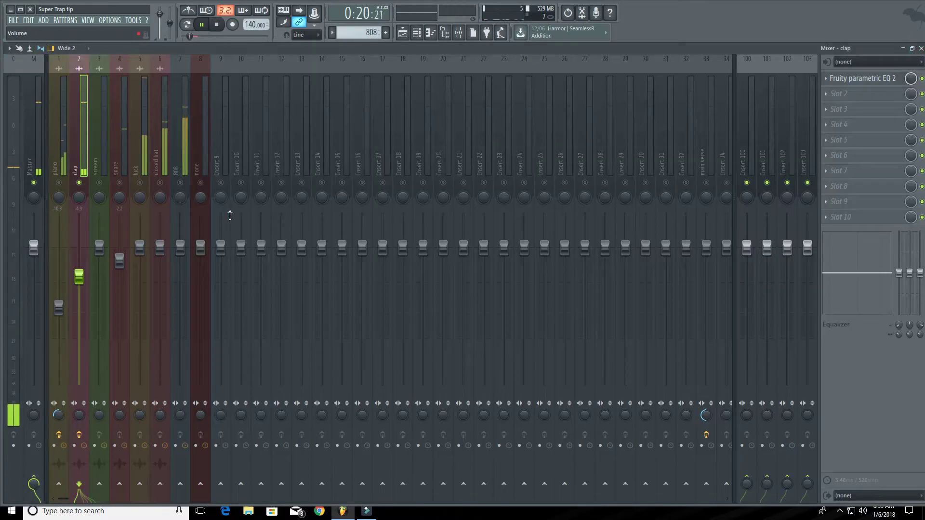
- Unmute the snare track, insert Fruity Parametric EQ 2 in its slot 1 and pull band 1 down to cut the low end
{"action": "left_click", "coordinate": [120, 182]}
{"action": "left_click", "coordinate": [120, 142]}
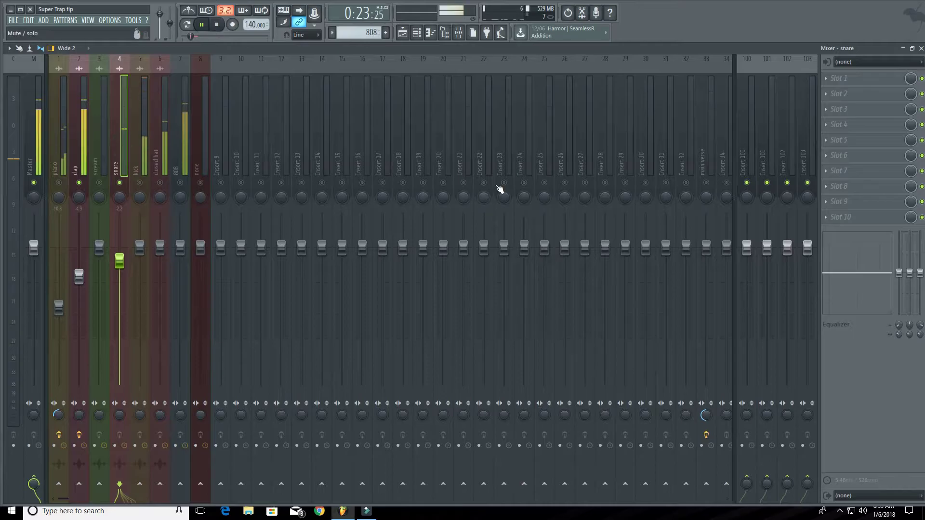
{"action": "left_click", "coordinate": [852, 78]}
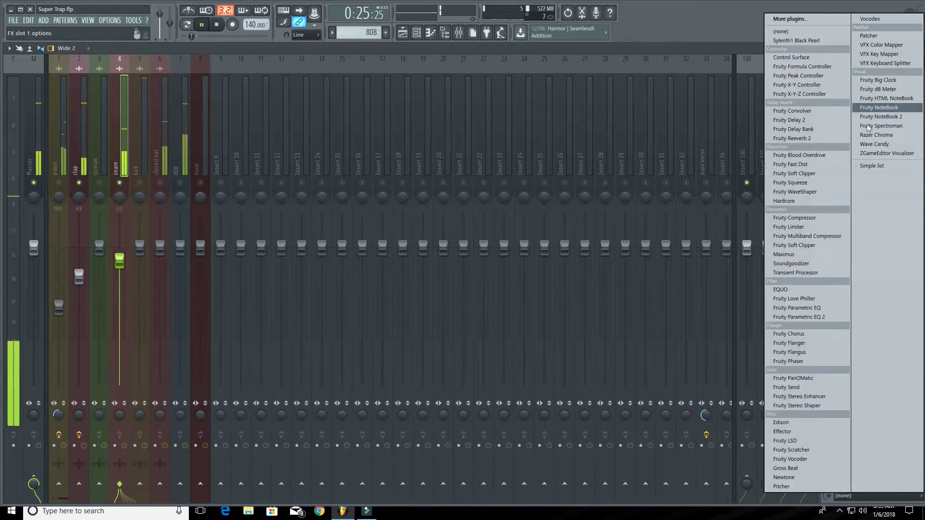
{"action": "left_click", "coordinate": [831, 319]}
{"action": "left_click_drag", "start_coordinate": [91, 197], "coordinate": [102, 238]}
{"action": "left_click", "coordinate": [336, 120]}
{"action": "key", "text": "space"}
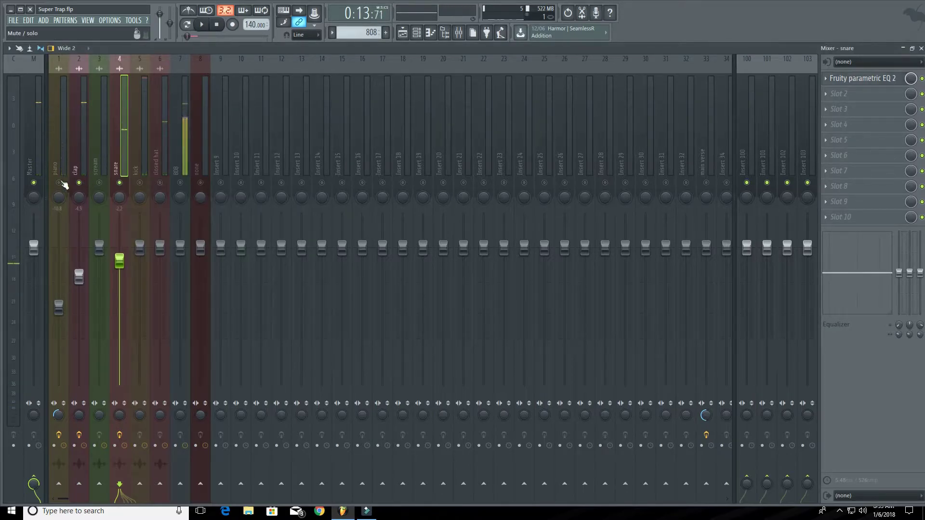
- Unmute the piano and scream tracks and lower the scream fader to about -6.6 dB while listening to the mix
{"action": "key", "text": "space"}
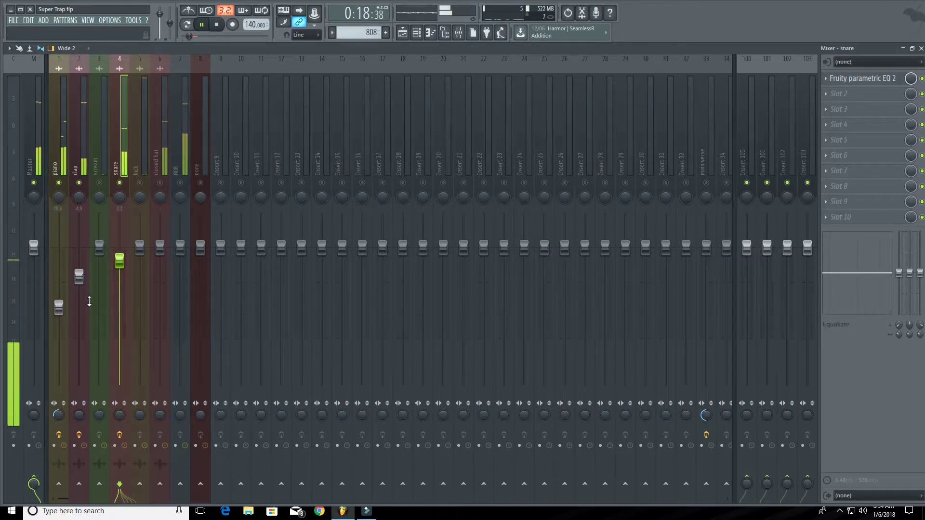
{"action": "left_click", "coordinate": [100, 183]}
{"action": "left_click_drag", "start_coordinate": [103, 255], "coordinate": [104, 290]}
{"action": "key", "text": "space"}
{"action": "key", "text": "space"}
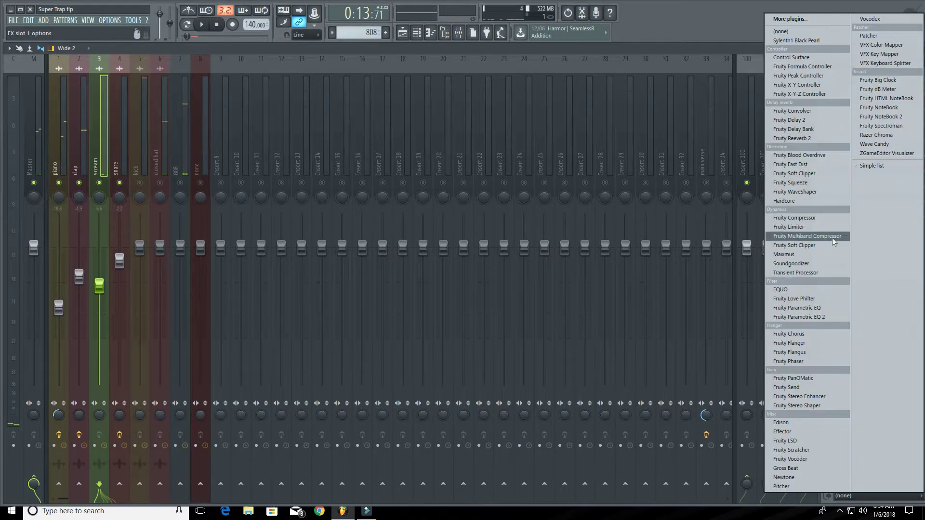
- Insert Fruity Parametric EQ 2 in the scream track's slot 1, pull band 1 fully down into the low mids, and close the EQ
{"action": "left_click", "coordinate": [841, 316]}
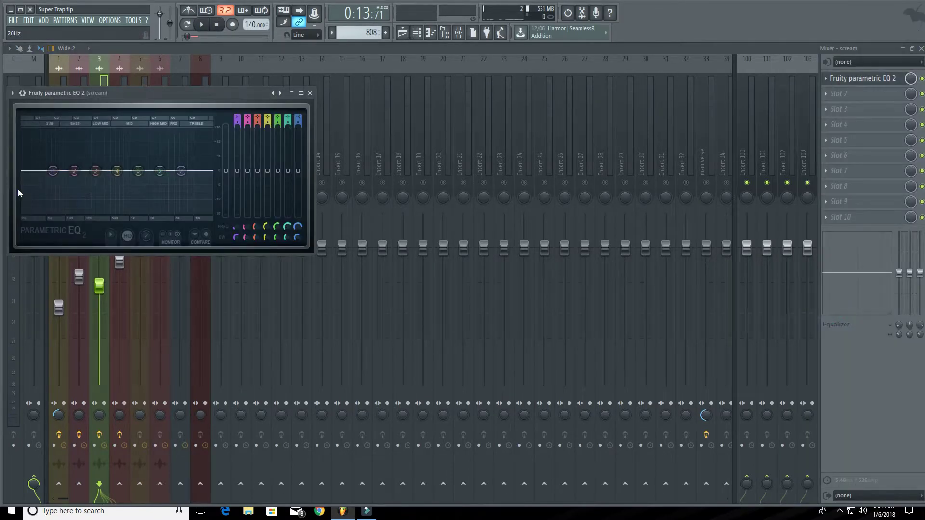
{"action": "key", "text": "space"}
{"action": "left_click_drag", "start_coordinate": [53, 172], "coordinate": [104, 212]}
{"action": "key", "text": "space"}
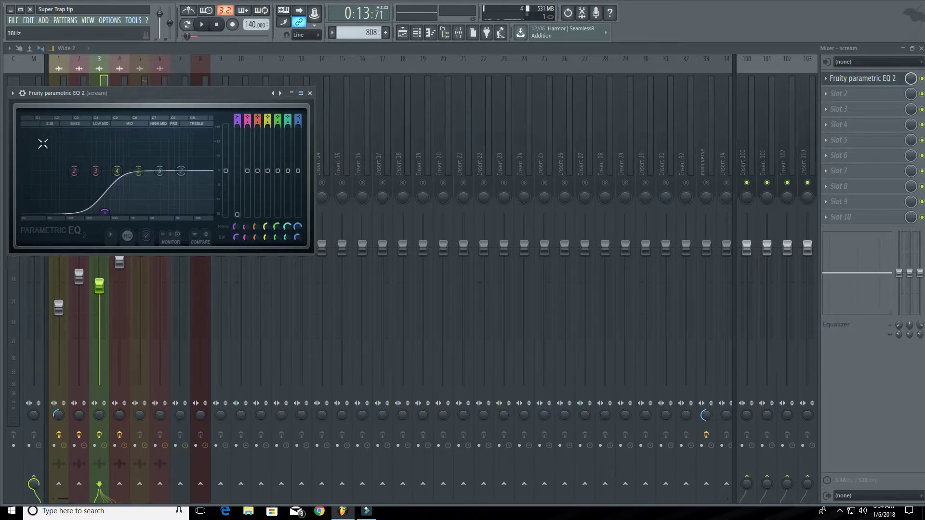
{"action": "left_click", "coordinate": [310, 93]}
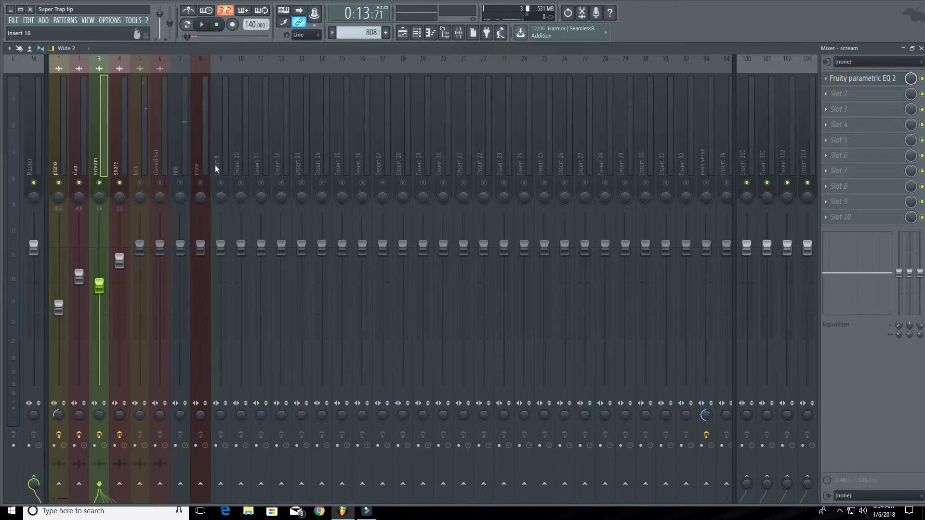
- Unmute the kick track and lower its fader to about -5.3 dB, checking the overall level during playback
{"action": "left_click", "coordinate": [140, 183]}
{"action": "key", "text": "space"}
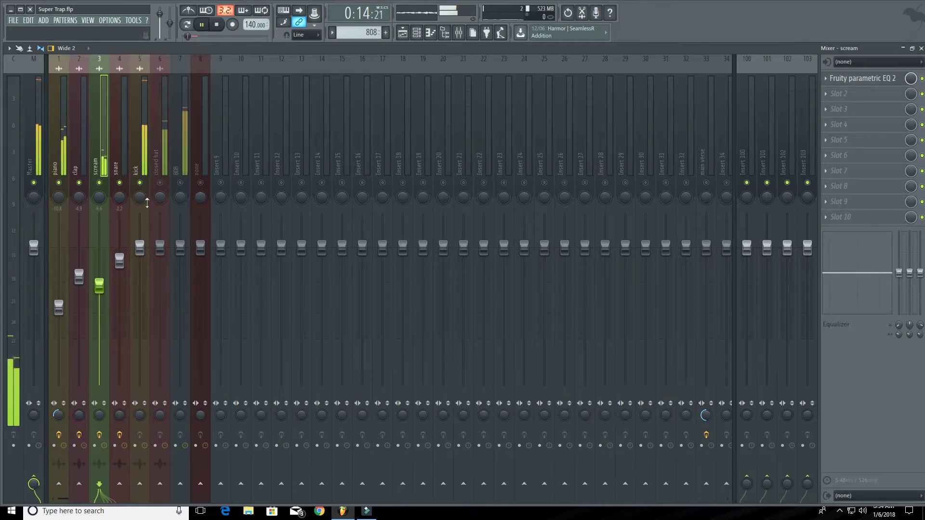
{"action": "left_click", "coordinate": [140, 141]}
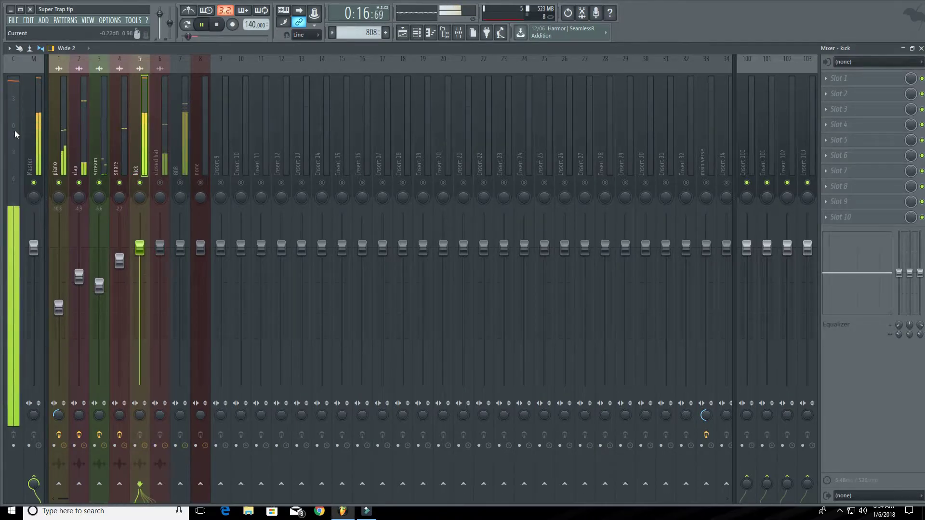
{"action": "key", "text": "space"}
{"action": "left_click", "coordinate": [14, 88]}
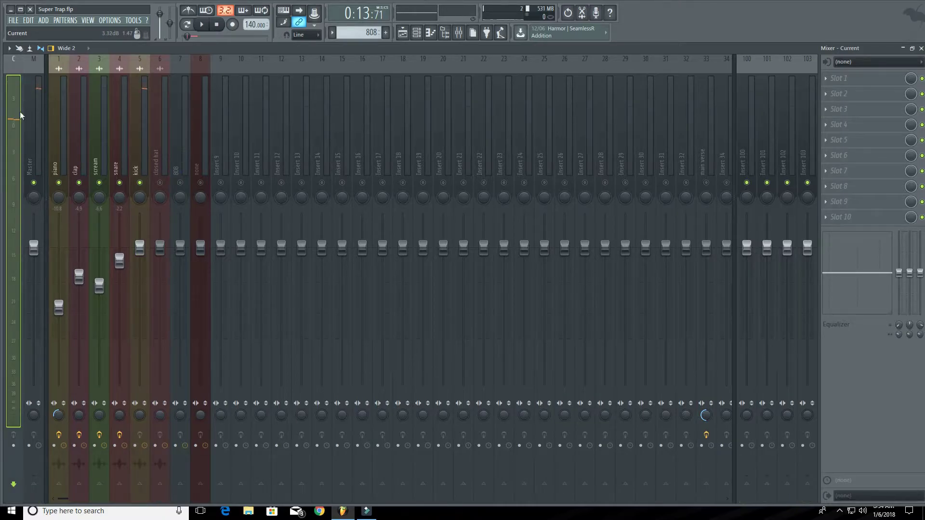
{"action": "key", "text": "space"}
{"action": "key", "text": "space"}
{"action": "left_click_drag", "start_coordinate": [140, 247], "coordinate": [143, 283]}
{"action": "key", "text": "space"}
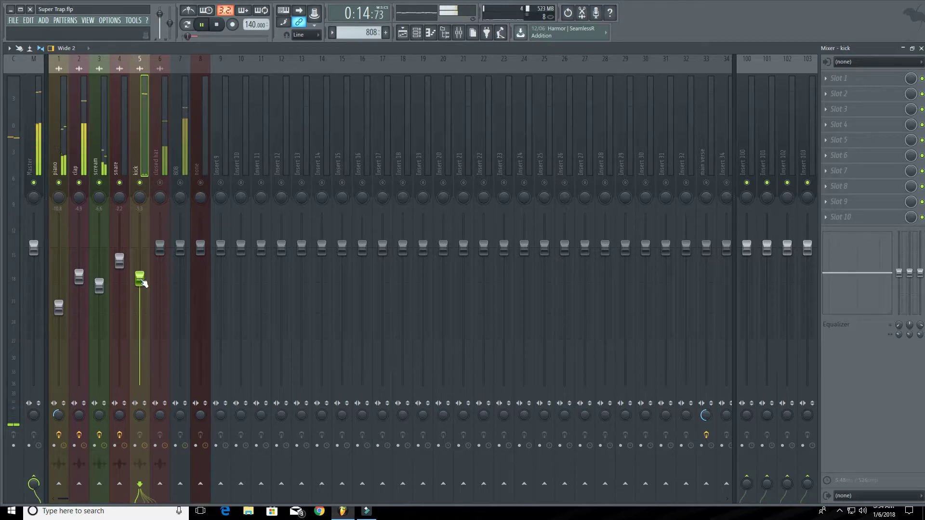
- Insert Fruity Parametric EQ 2 in the kick track's slot 1 and move the EQ window clear of the active tracks
{"action": "left_click", "coordinate": [142, 131]}
{"action": "left_click", "coordinate": [838, 79]}
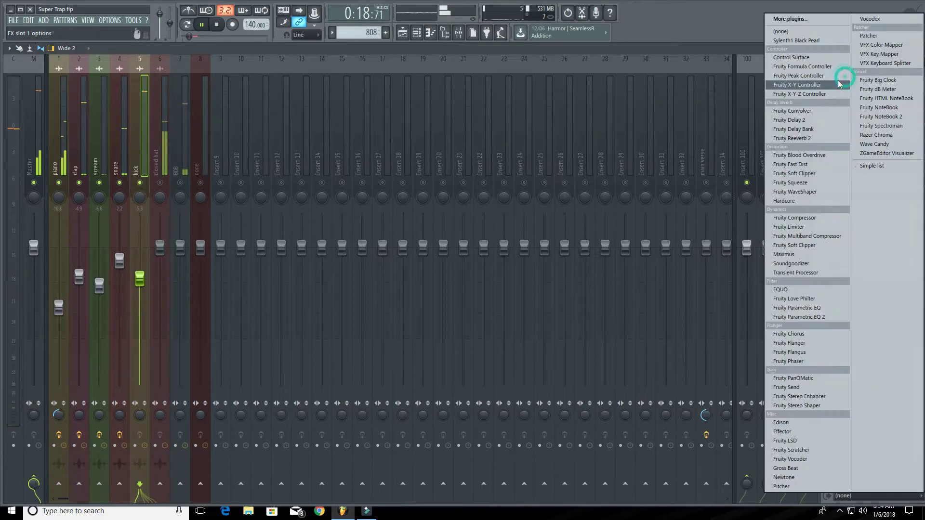
{"action": "left_click", "coordinate": [831, 316]}
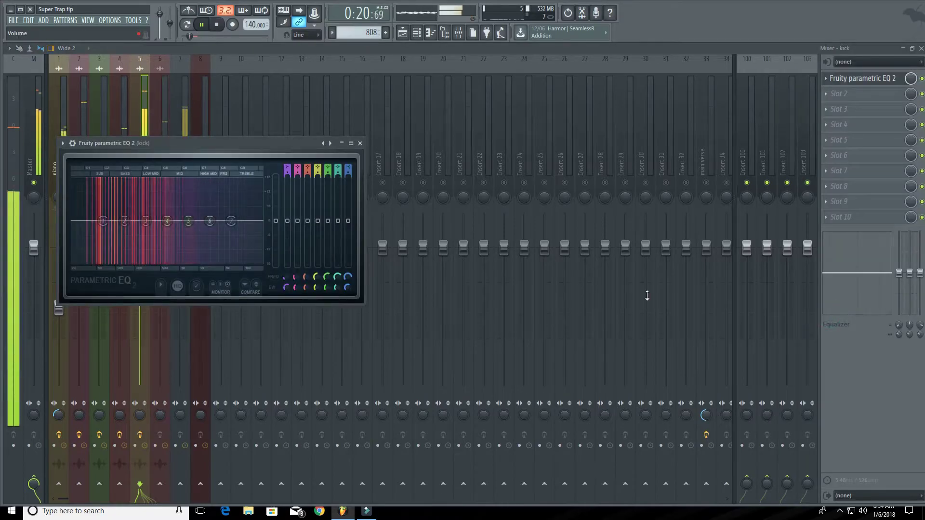
{"action": "key", "text": "space"}
{"action": "left_click_drag", "start_coordinate": [245, 151], "coordinate": [433, 137]}
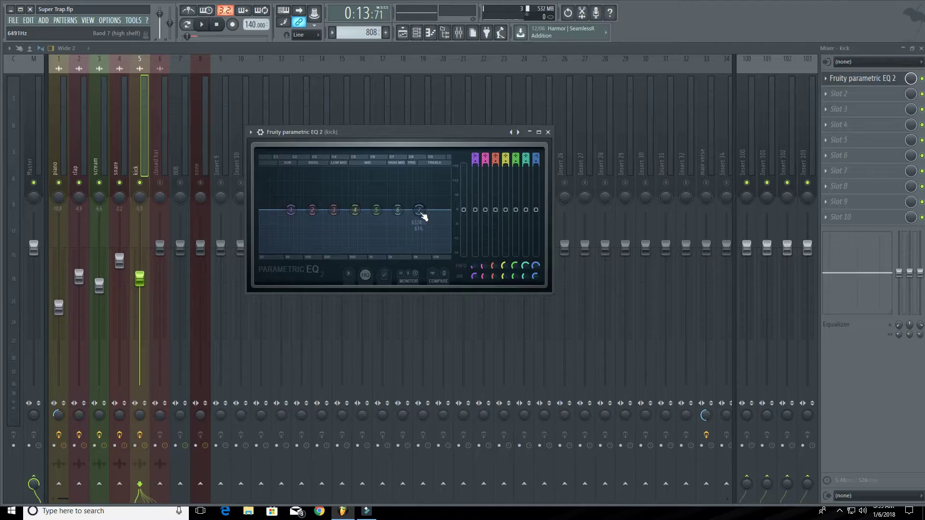
- Cut the kick's highs by pulling EQ band 7 fully down near 1149 Hz, lower band 1 slightly, and close the EQ
{"action": "key", "text": "space"}
{"action": "left_click_drag", "start_coordinate": [423, 216], "coordinate": [371, 251]}
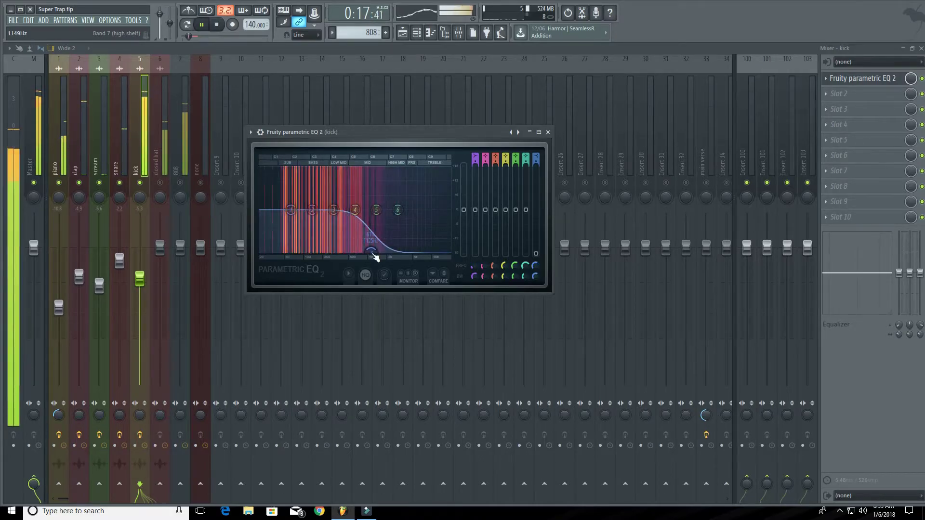
{"action": "mouse_move", "coordinate": [292, 210]}
{"action": "left_mouse_down"}
{"action": "mouse_move", "coordinate": [297, 221]}
{"action": "mouse_move", "coordinate": [277, 220]}
{"action": "left_mouse_up"}
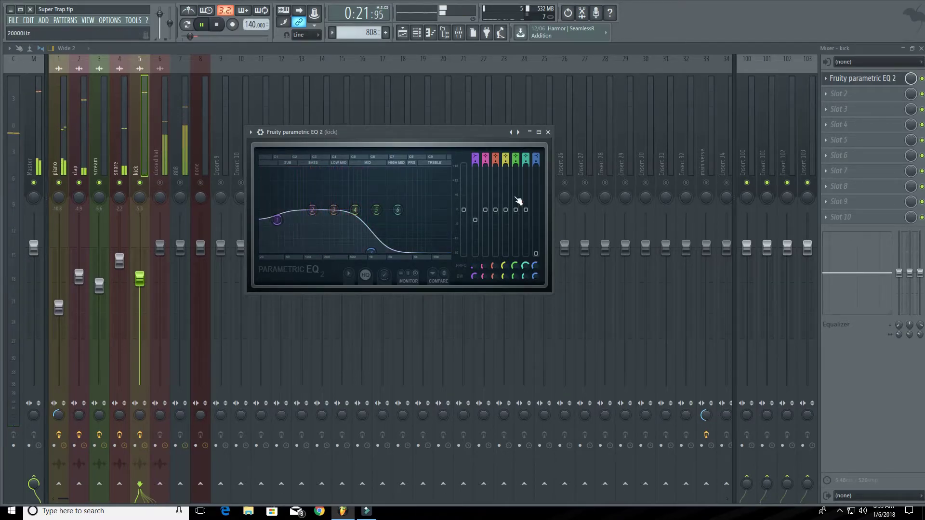
{"action": "left_click", "coordinate": [548, 133]}
{"action": "key", "text": "space"}
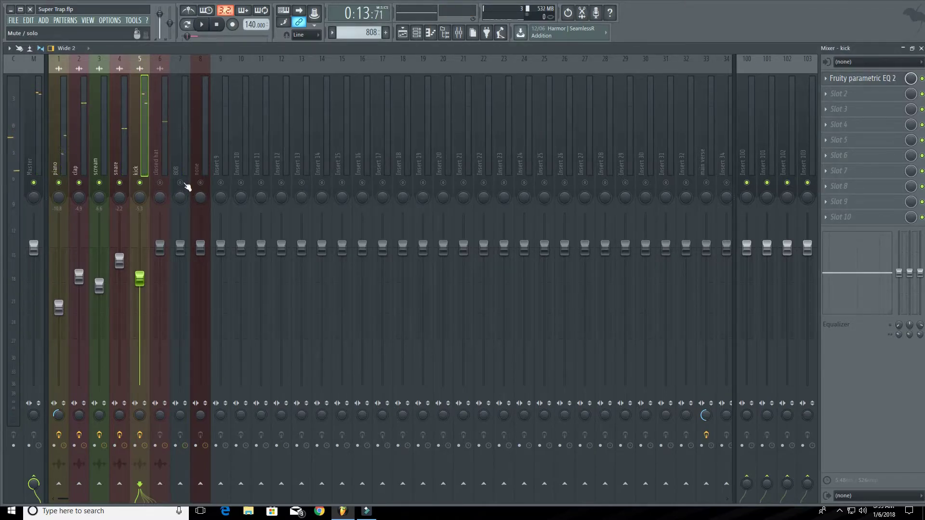
- Unmute the 808 track and lower its fader to about -1.5 dB while listening to the mix
{"action": "left_click", "coordinate": [185, 184]}
{"action": "key", "text": "space"}
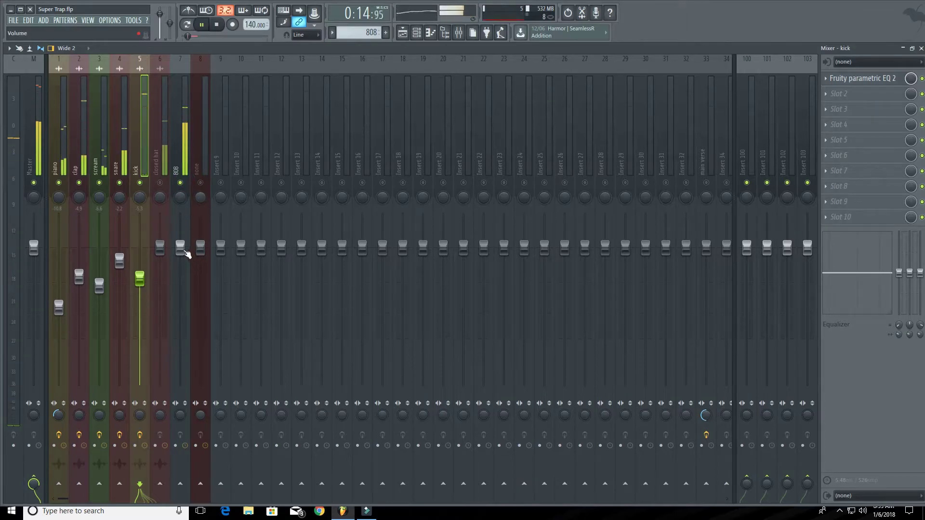
{"action": "left_click_drag", "start_coordinate": [181, 246], "coordinate": [184, 261]}
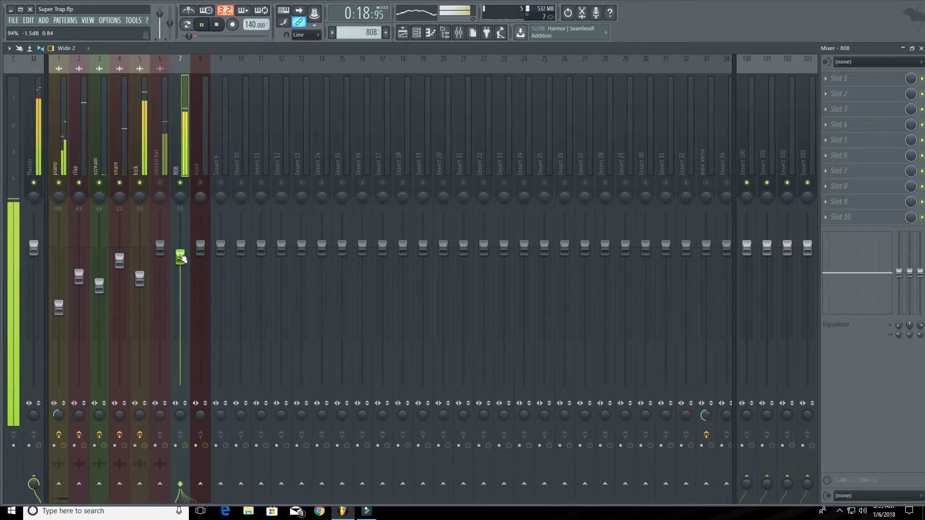
{"action": "key", "text": "space"}
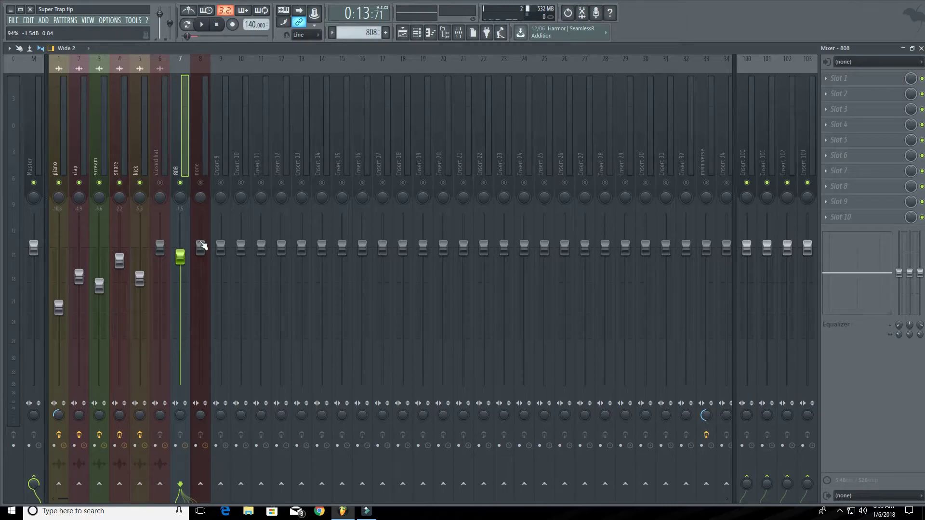
- Insert Fruity Peak Controller in the kick track's slot 2 and move its window clear of the active tracks
{"action": "left_click", "coordinate": [140, 145]}
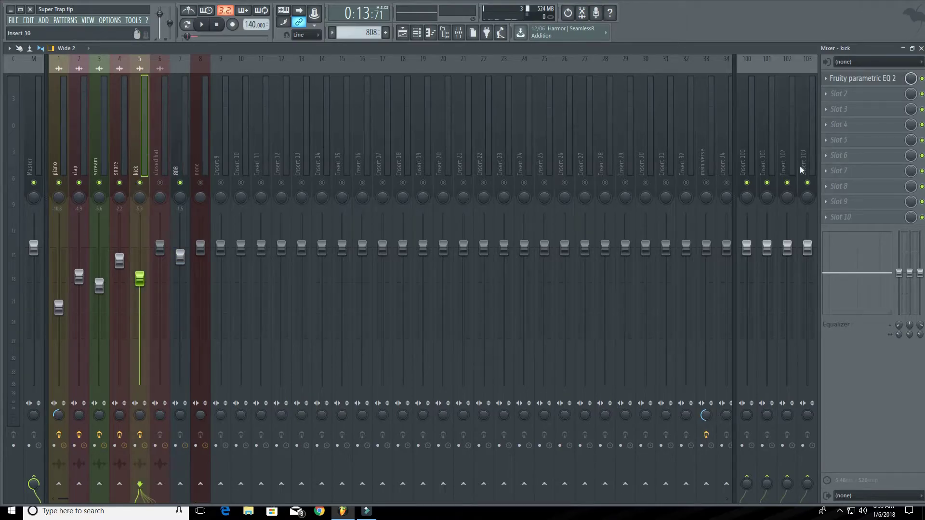
{"action": "left_click", "coordinate": [844, 95]}
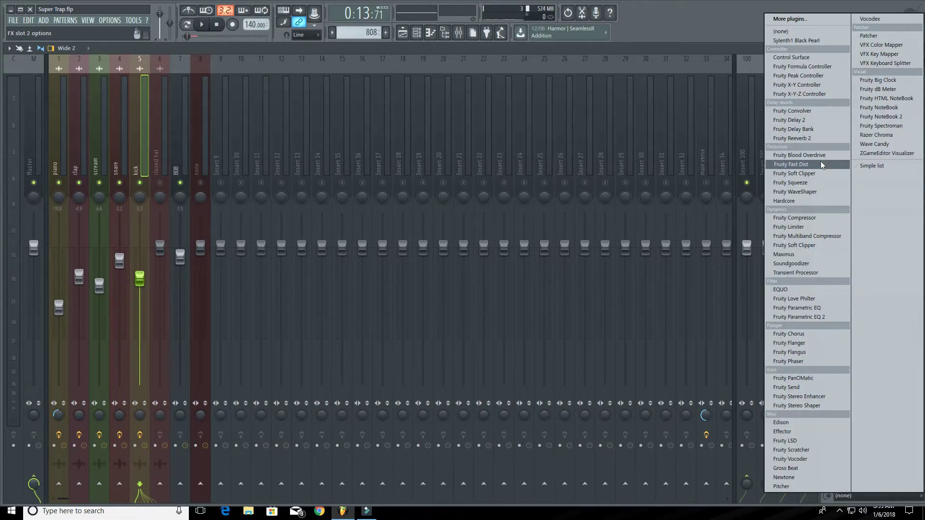
{"action": "left_click", "coordinate": [829, 74]}
{"action": "left_click_drag", "start_coordinate": [220, 154], "coordinate": [512, 134]}
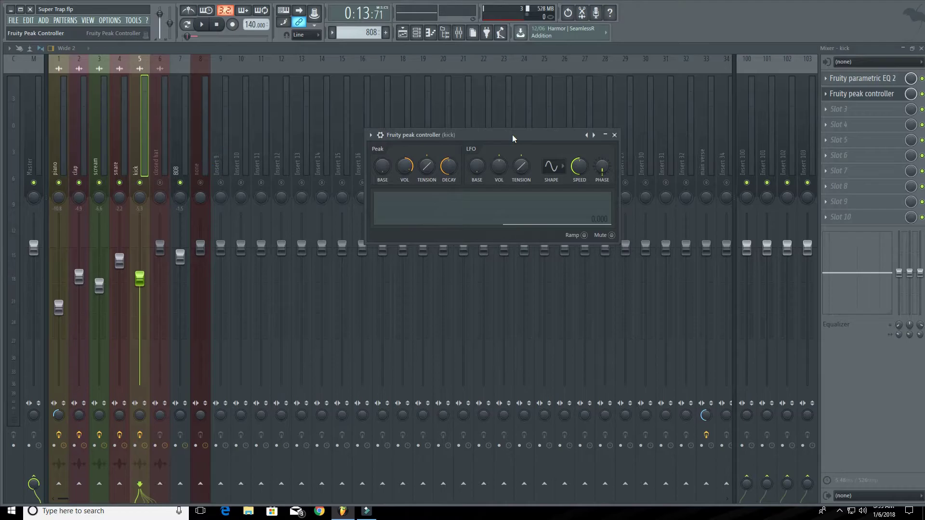
- Link the 808 volume fader to Peak ctrl - Peak+LFO with the Inverted mapping formula, and play the beat to test the ducking
{"action": "left_click", "coordinate": [181, 256]}
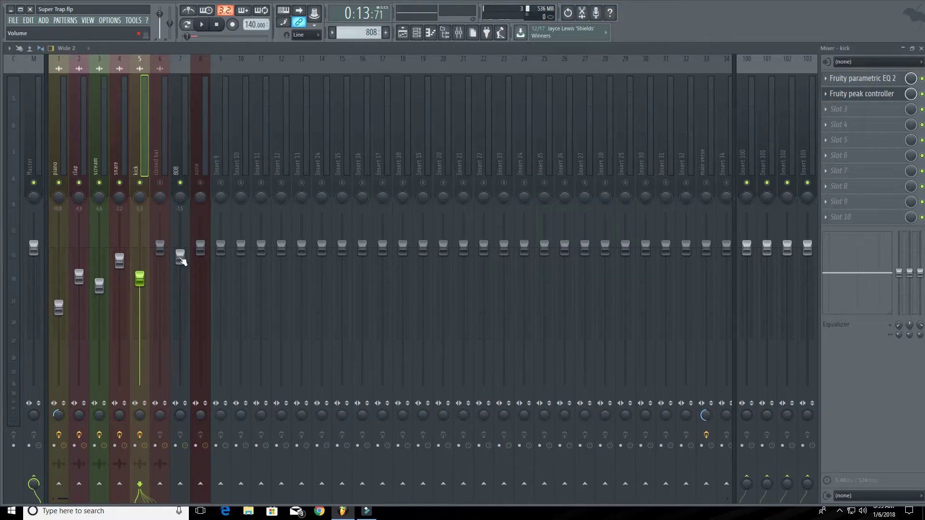
{"action": "right_click", "coordinate": [178, 256]}
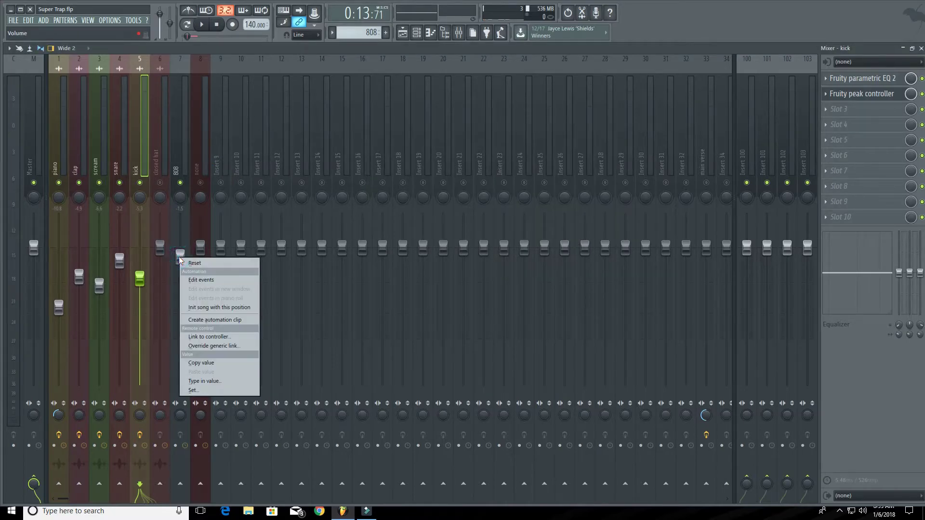
{"action": "left_click", "coordinate": [218, 337]}
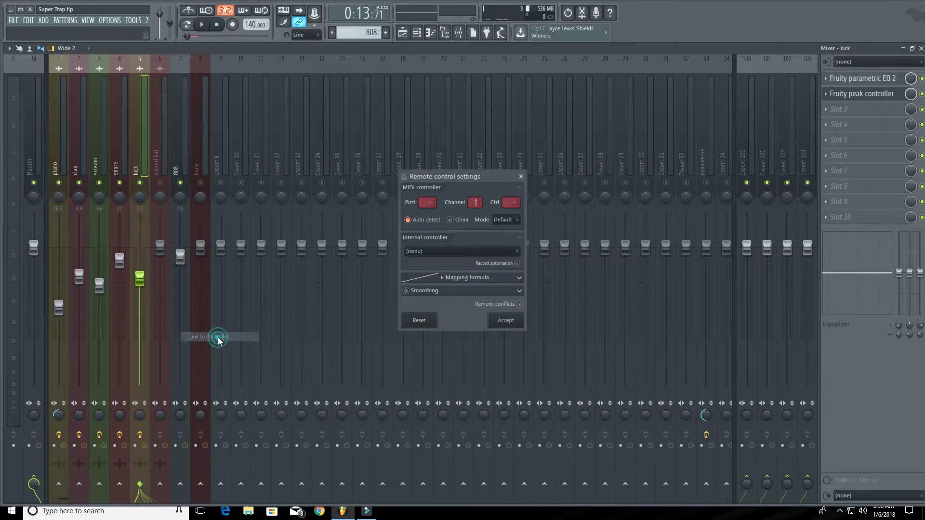
{"action": "left_click", "coordinate": [456, 253]}
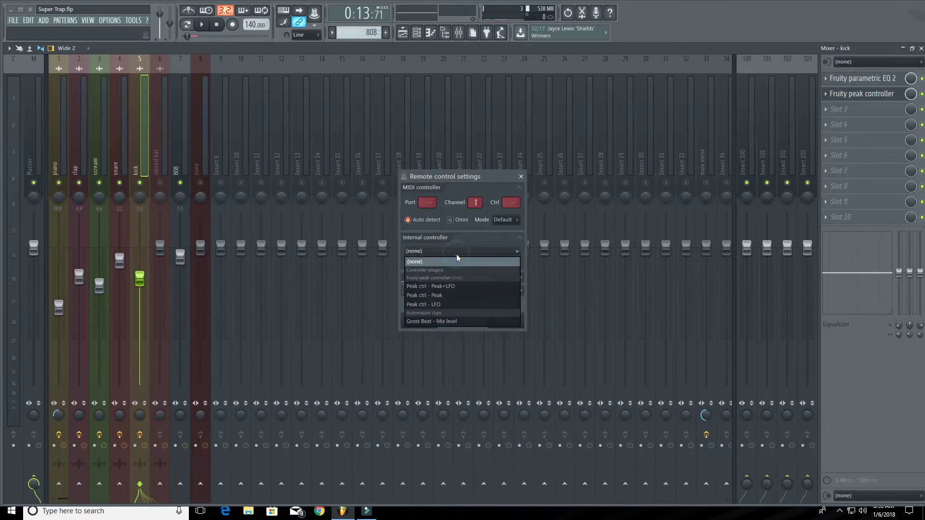
{"action": "left_click", "coordinate": [446, 286]}
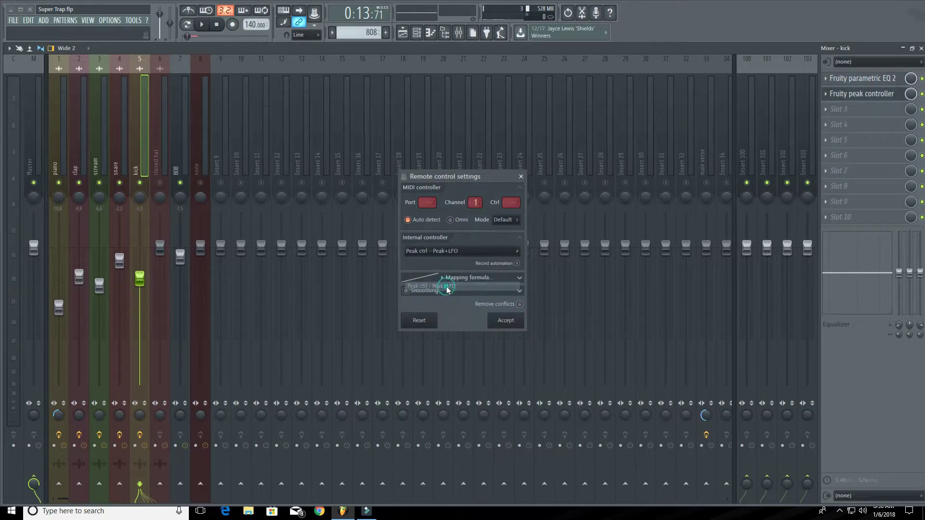
{"action": "left_click", "coordinate": [444, 280]}
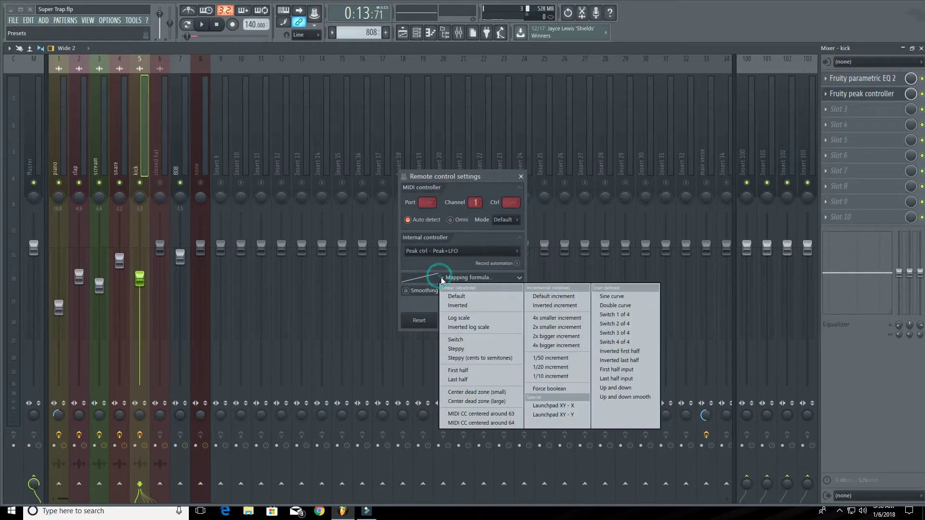
{"action": "left_click", "coordinate": [466, 305]}
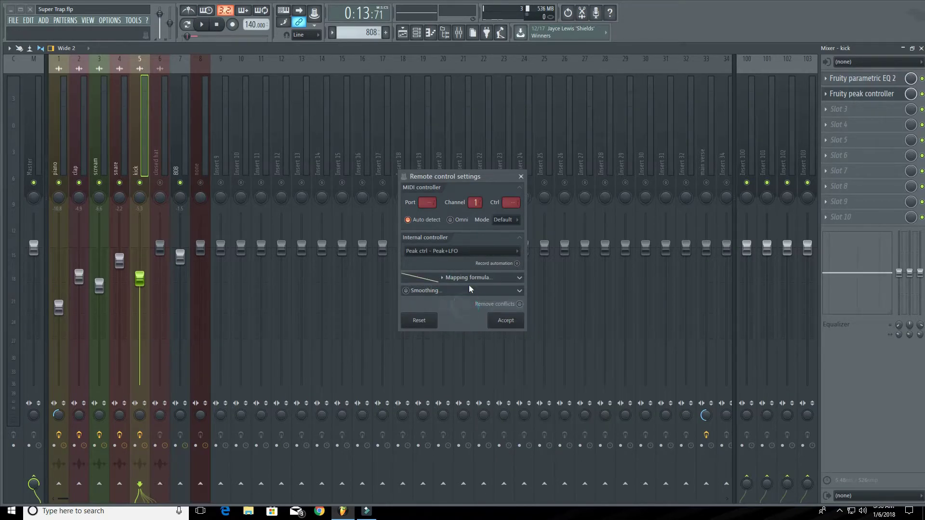
{"action": "left_click", "coordinate": [506, 321]}
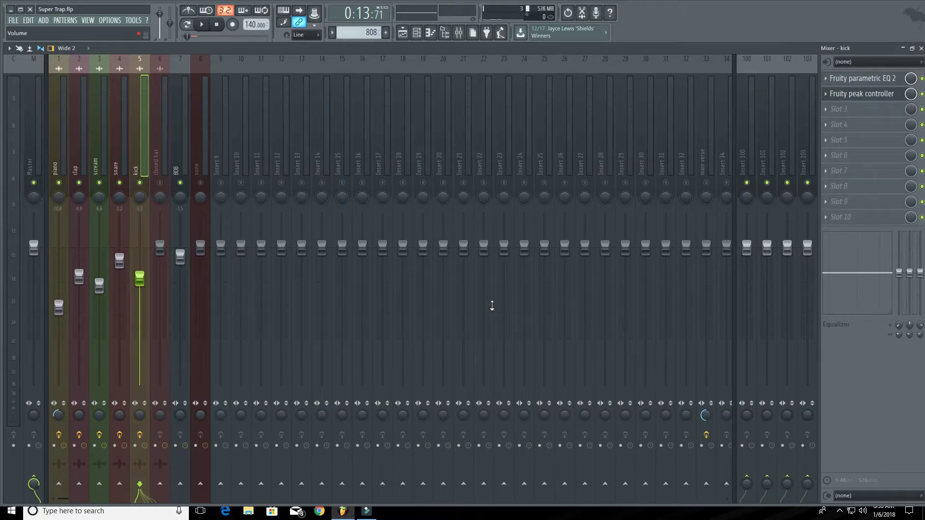
{"action": "key", "text": "space"}
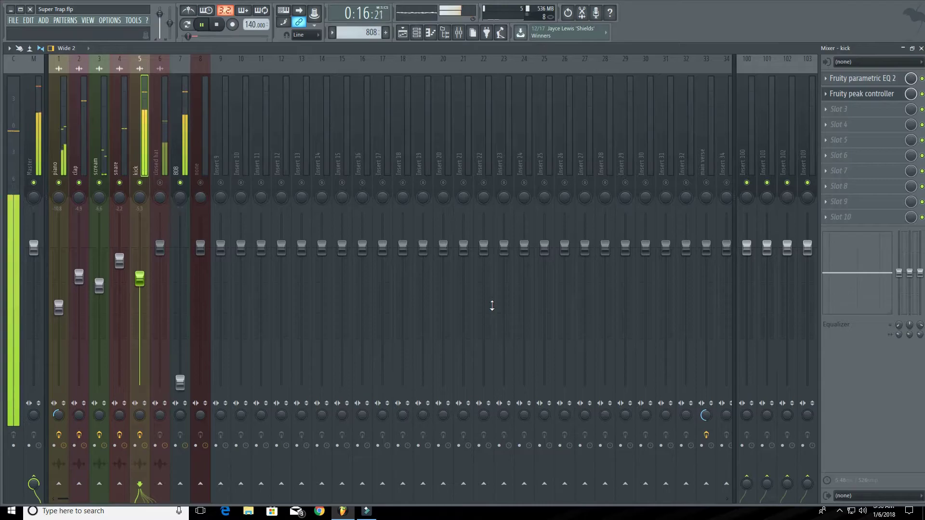
{"action": "key", "text": "space"}
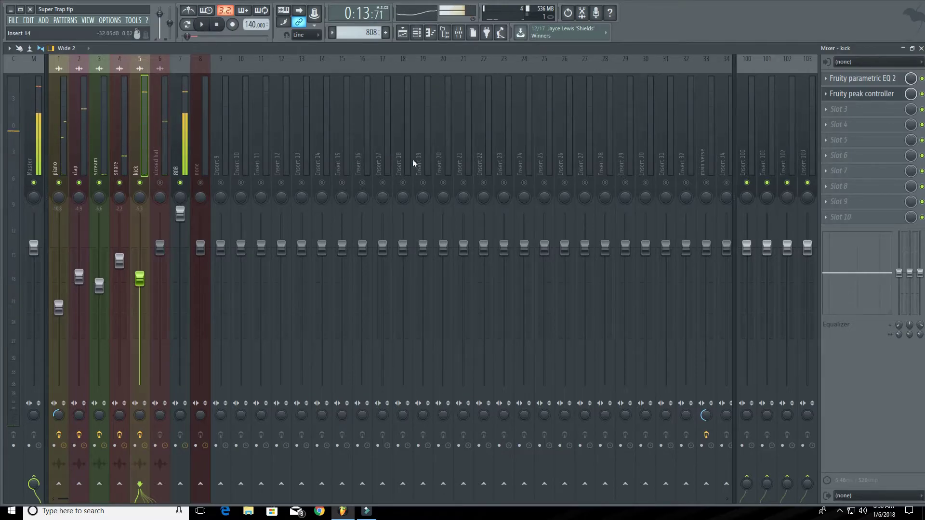
- Reopen the kick's Fruity Peak Controller, raise the Peak base slightly and reduce the Peak volume to about 18% while listening to the 808
{"action": "left_click", "coordinate": [882, 96]}
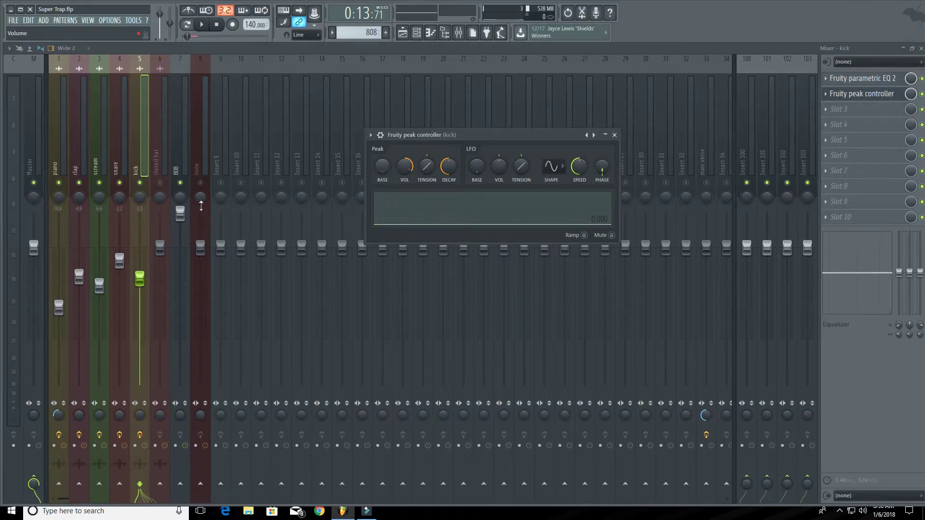
{"action": "left_click_drag", "start_coordinate": [385, 166], "coordinate": [386, 154]}
{"action": "key", "text": "space"}
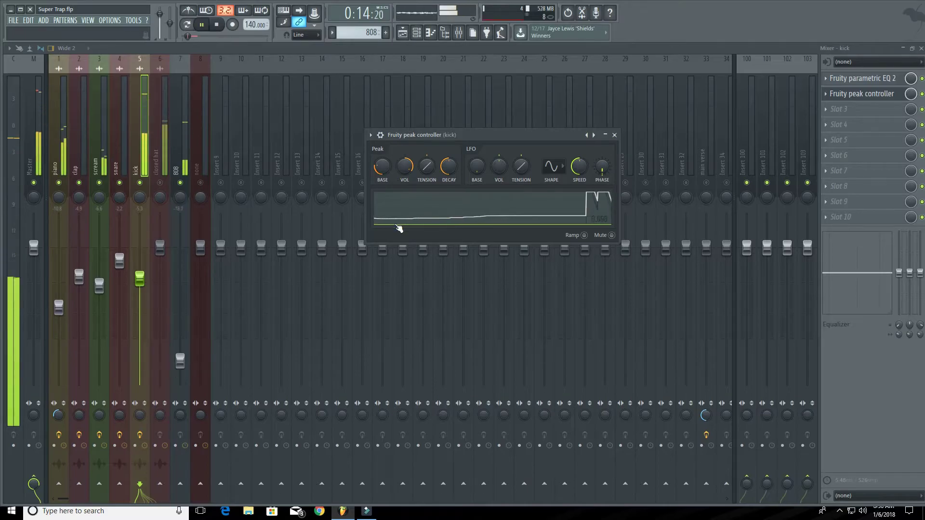
{"action": "left_click_drag", "start_coordinate": [385, 158], "coordinate": [386, 164]}
{"action": "key", "text": "space"}
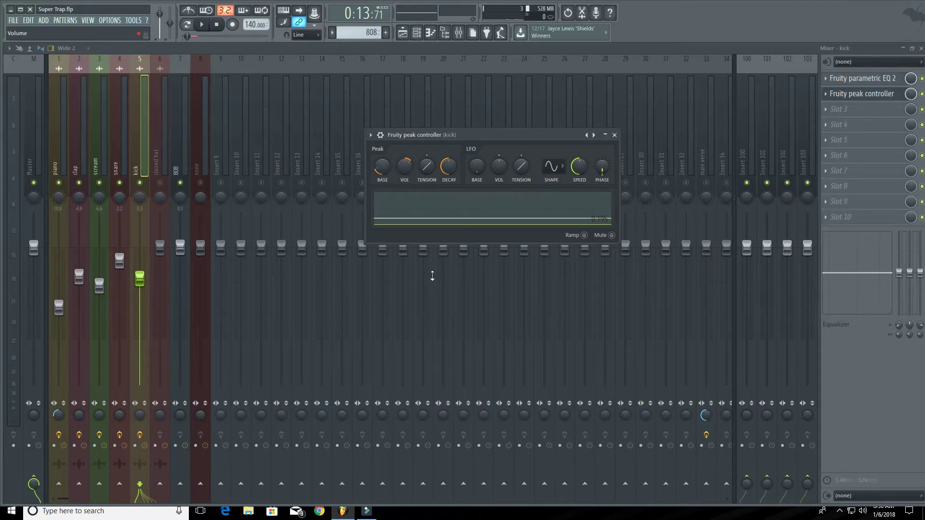
{"action": "key", "text": "space"}
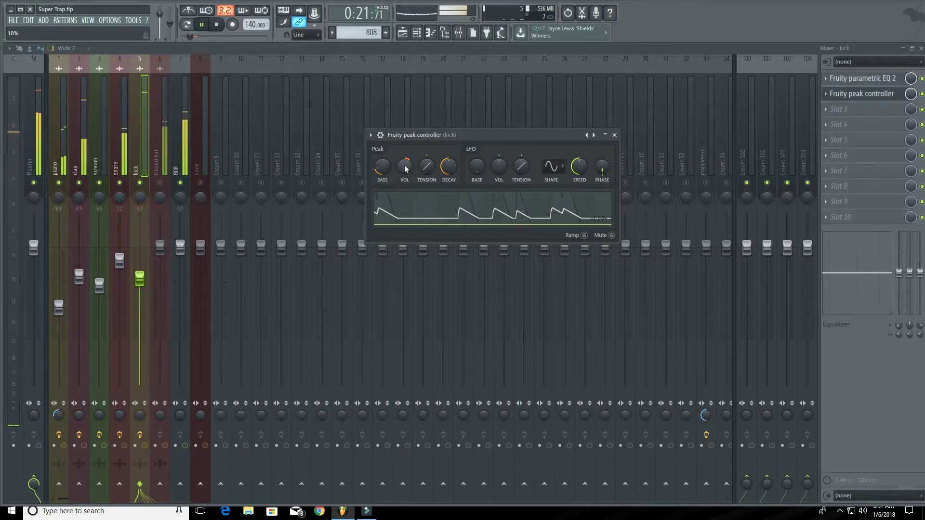
{"action": "key", "text": "space"}
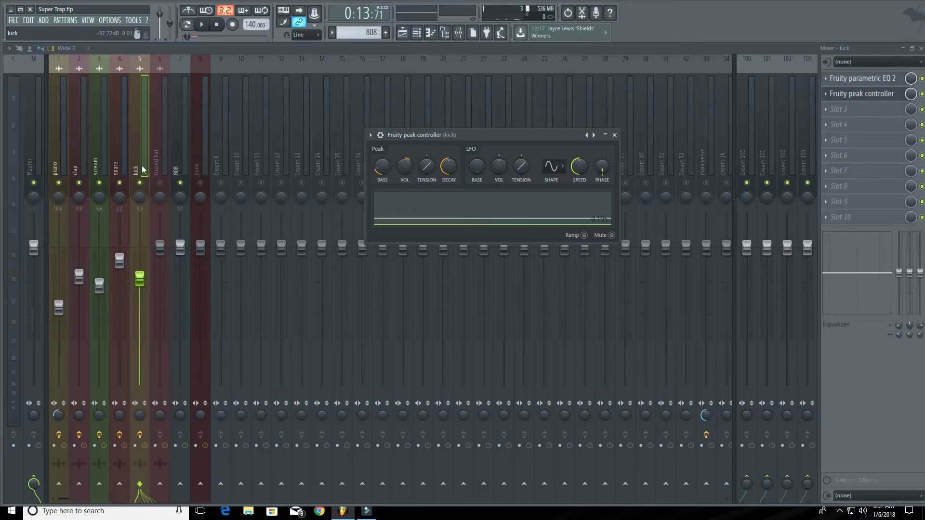
- Unmute the closed hat track and lower its fader to about -2.8 dB while the beat plays
{"action": "left_click", "coordinate": [161, 183]}
{"action": "key", "text": "space"}
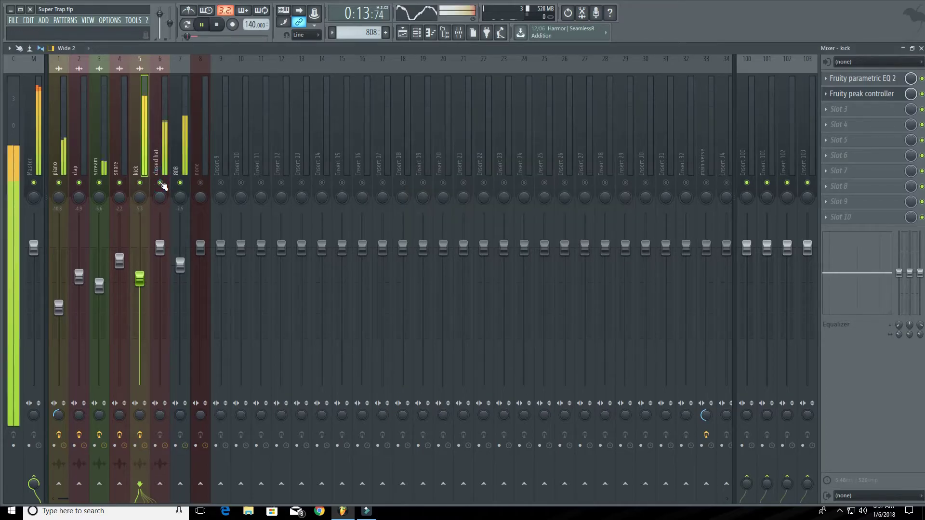
{"action": "left_click", "coordinate": [163, 144]}
{"action": "left_click_drag", "start_coordinate": [160, 248], "coordinate": [160, 264]}
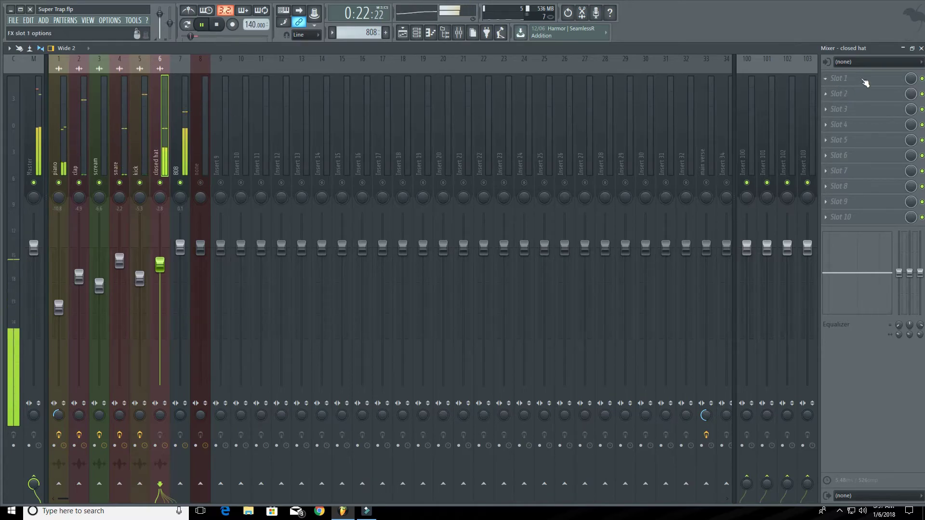
- Add Fruity Parametric EQ 2 to the closed hat's slot 1, cut the lows with band 1 and dip the band 7 high shelf to about -2.4 dB
{"action": "left_click", "coordinate": [862, 81]}
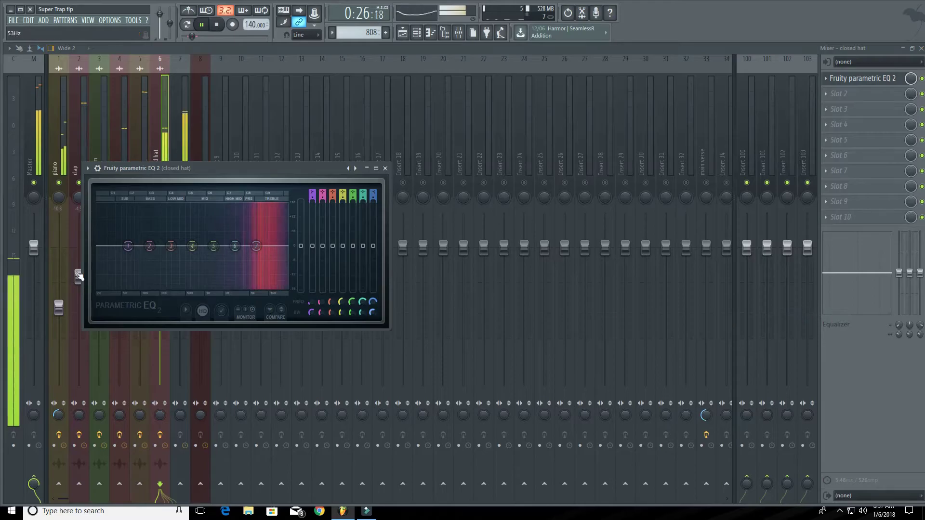
{"action": "left_click_drag", "start_coordinate": [128, 246], "coordinate": [237, 288]}
{"action": "left_click_drag", "start_coordinate": [256, 246], "coordinate": [269, 251]}
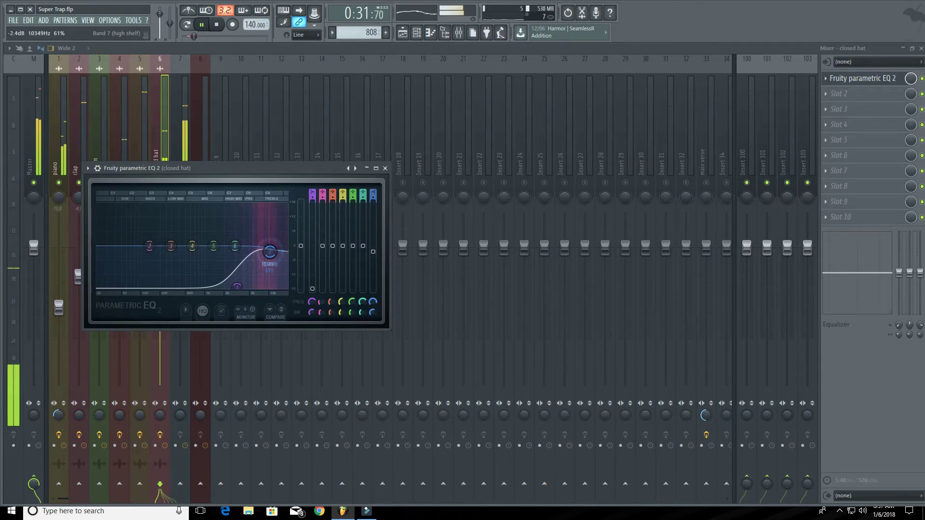
{"action": "left_click", "coordinate": [385, 168]}
{"action": "key", "text": "space"}
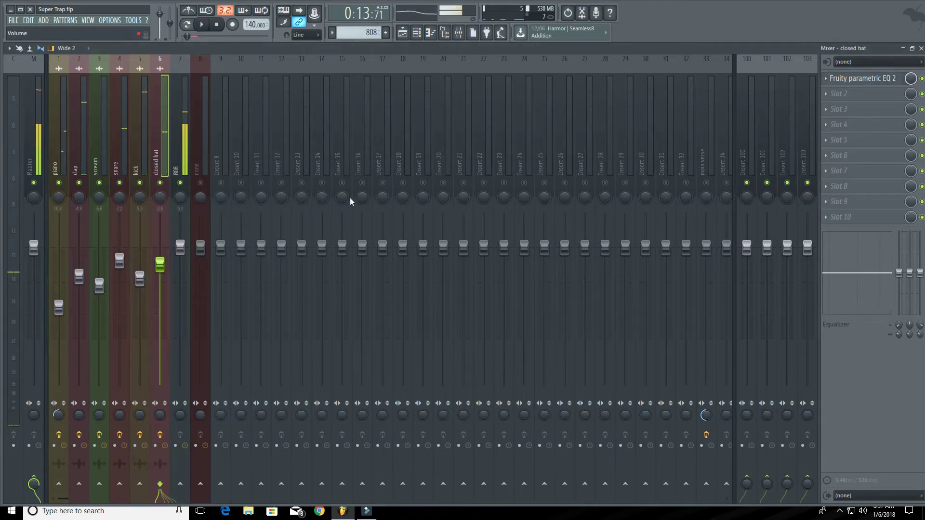
- Lower band 7 of the closed hat's EQ slightly further and bring the closed hat fader down to about -3.2 dB
{"action": "left_click", "coordinate": [846, 79]}
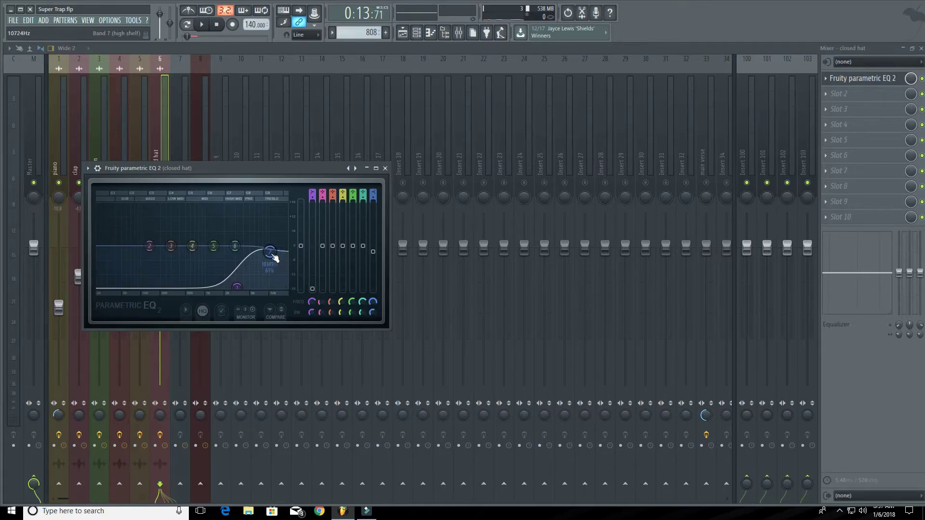
{"action": "left_click_drag", "start_coordinate": [270, 250], "coordinate": [271, 253]}
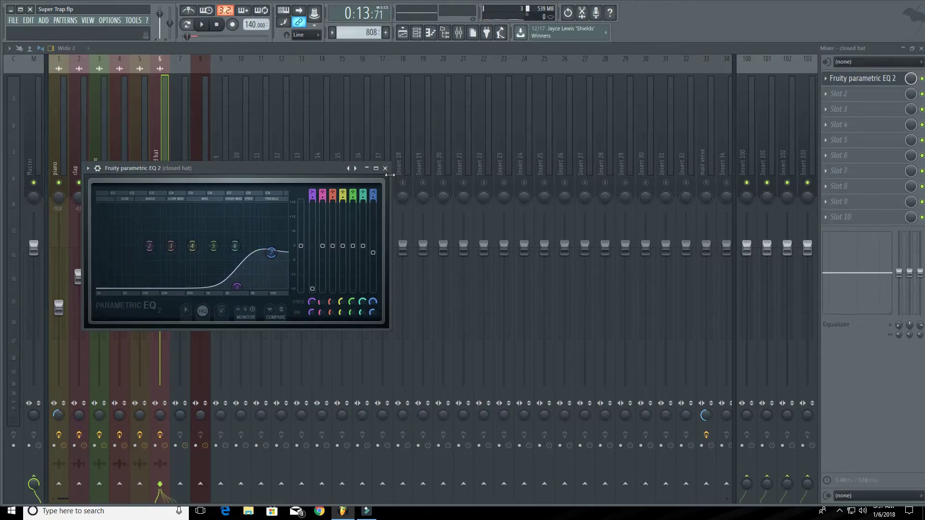
{"action": "left_click", "coordinate": [385, 169]}
{"action": "left_click_drag", "start_coordinate": [160, 264], "coordinate": [147, 267]}
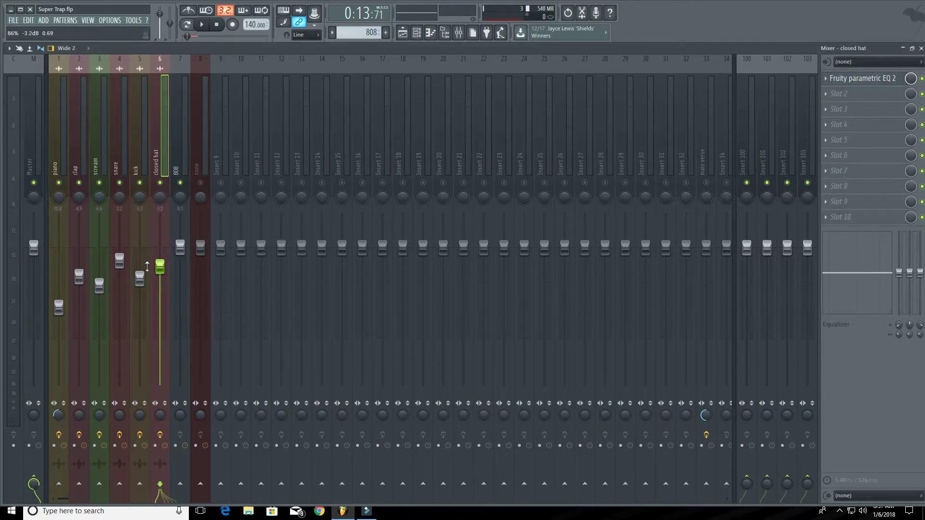
- Turn the stereo separation of the kick and 808 tracks toward merged to narrow them
{"action": "left_click", "coordinate": [141, 143]}
{"action": "left_click_drag", "start_coordinate": [144, 418], "coordinate": [182, 420]}
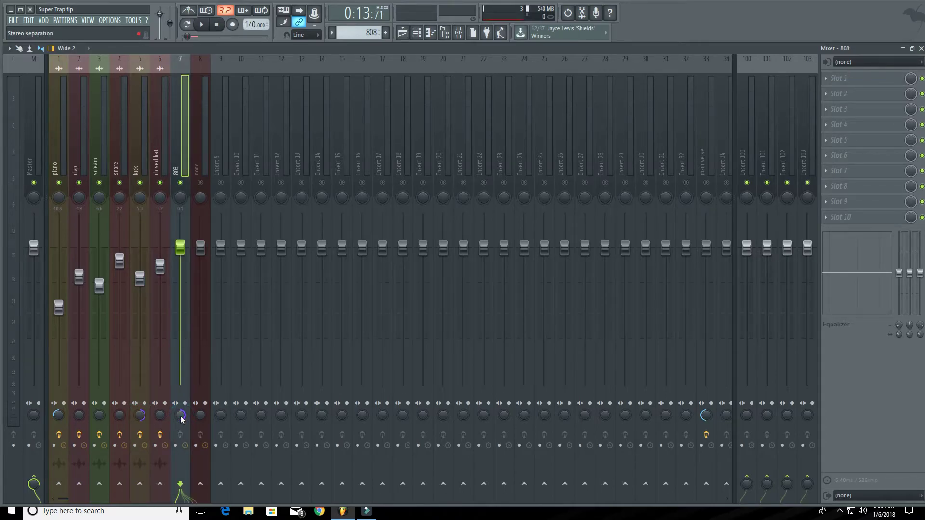
- Raise the clap fader to about -3.7 dB and the snare fader to about -1.4 dB while listening to the mix
{"action": "key", "text": "space"}
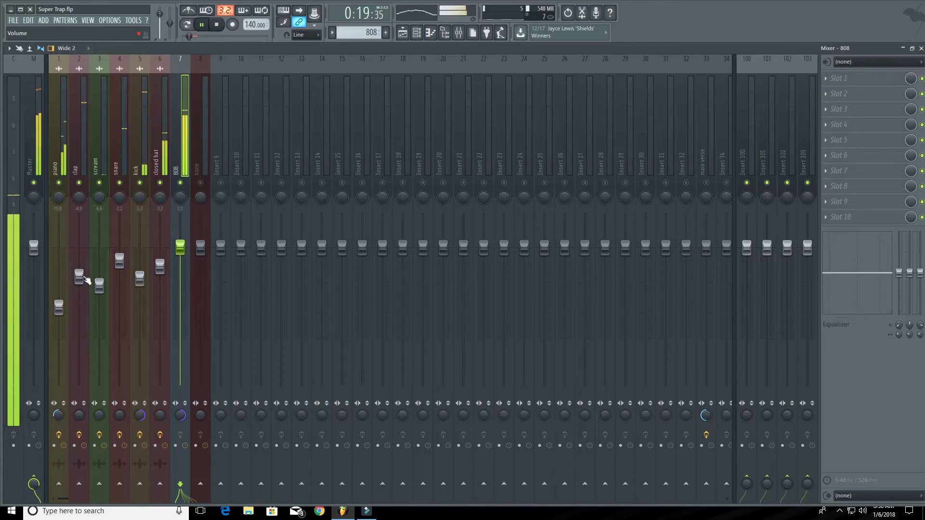
{"action": "left_click_drag", "start_coordinate": [79, 277], "coordinate": [79, 270]}
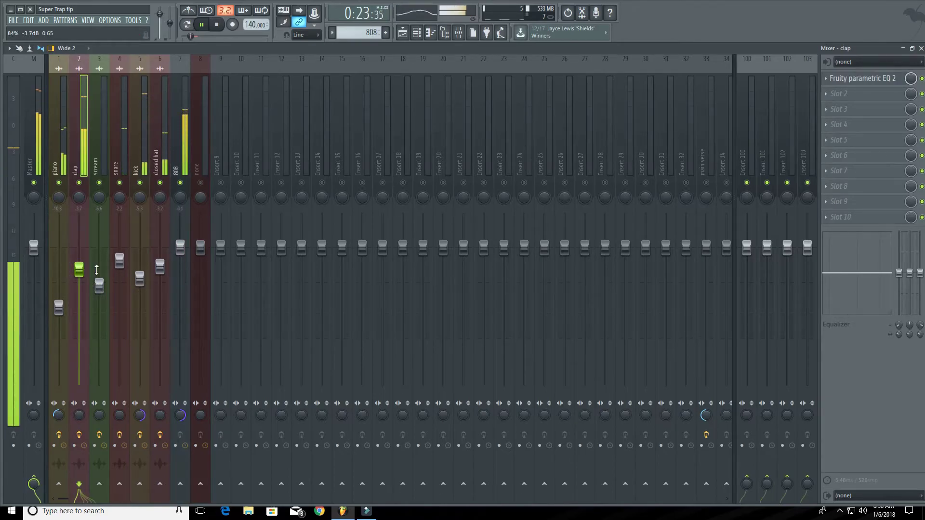
{"action": "left_click_drag", "start_coordinate": [124, 267], "coordinate": [125, 260]}
{"action": "key", "text": "space"}
- Select the Master track, play the beat briefly to check its level, and insert Fruity Limiter in slot 1
{"action": "left_click", "coordinate": [40, 130]}
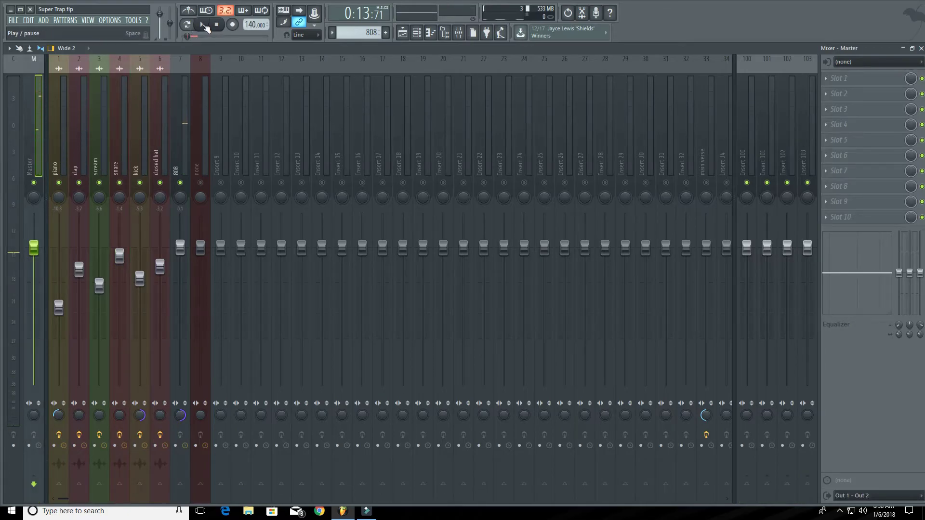
{"action": "left_click", "coordinate": [205, 26]}
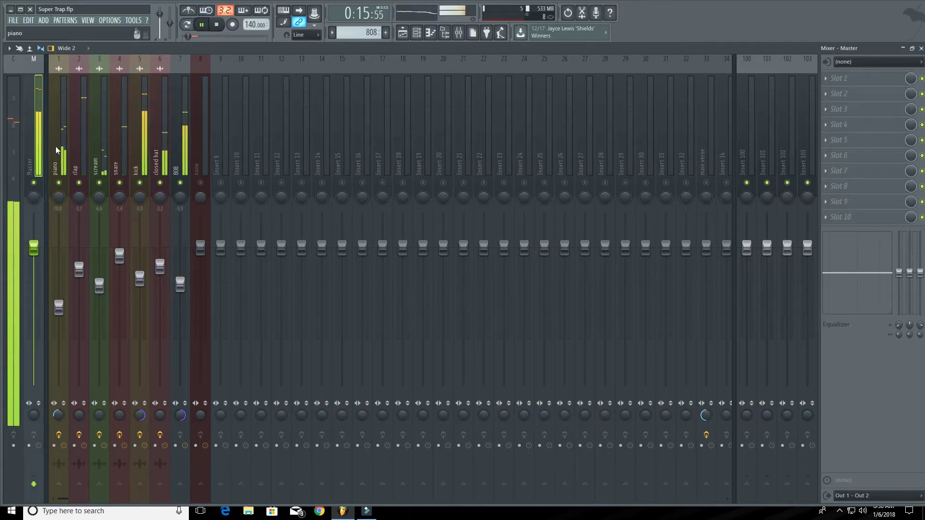
{"action": "key", "text": "space"}
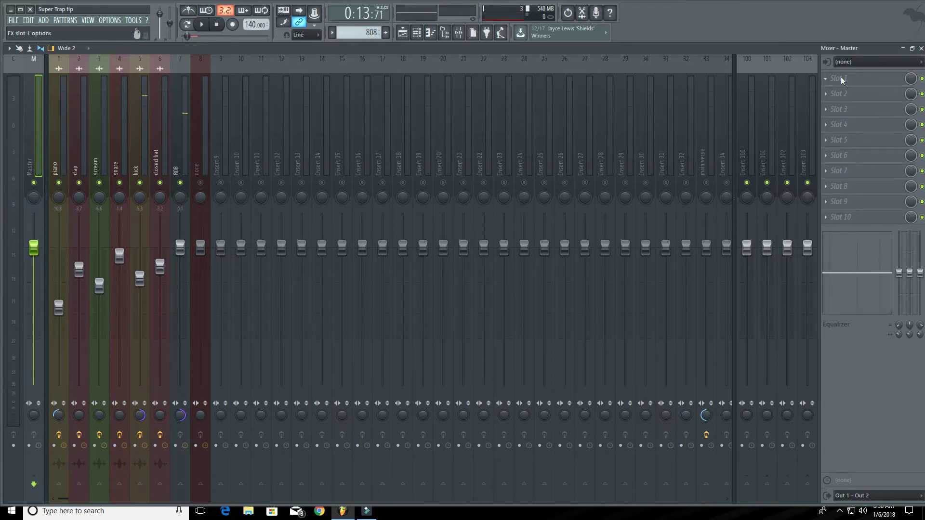
{"action": "left_click", "coordinate": [841, 80]}
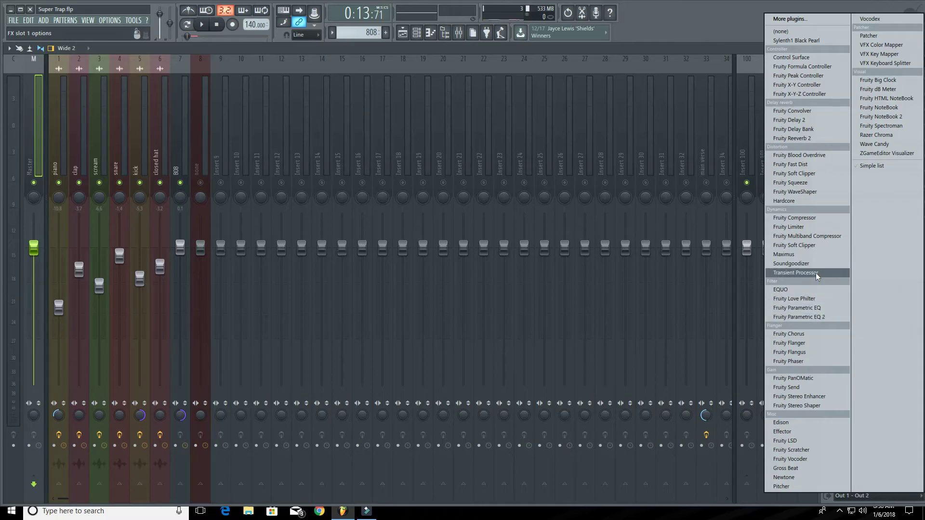
{"action": "left_click", "coordinate": [816, 226]}
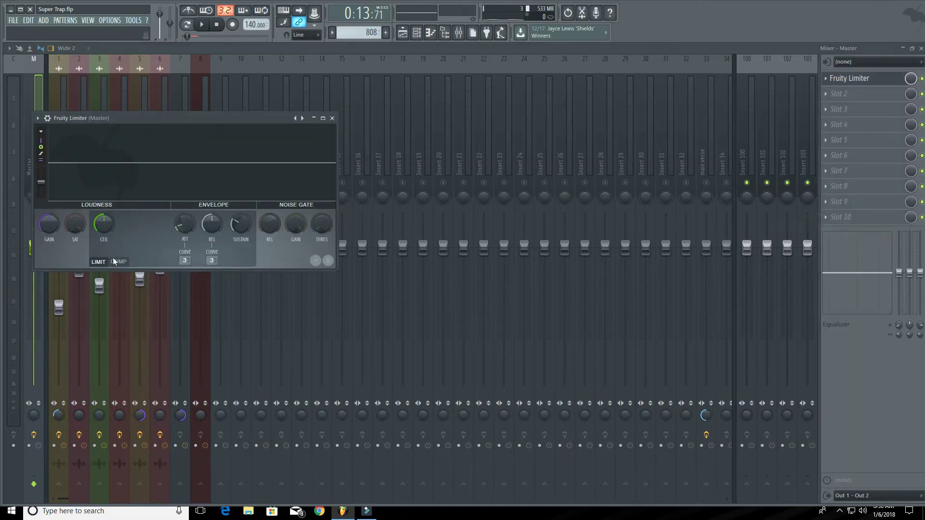
- Adjust the master limiter's saturation and set its ceiling to about -1.3 dB during playback, and replay the beat to check the master level
{"action": "left_click_drag", "start_coordinate": [182, 117], "coordinate": [342, 122]}
{"action": "key", "text": "space"}
{"action": "left_click_drag", "start_coordinate": [236, 227], "coordinate": [263, 220]}
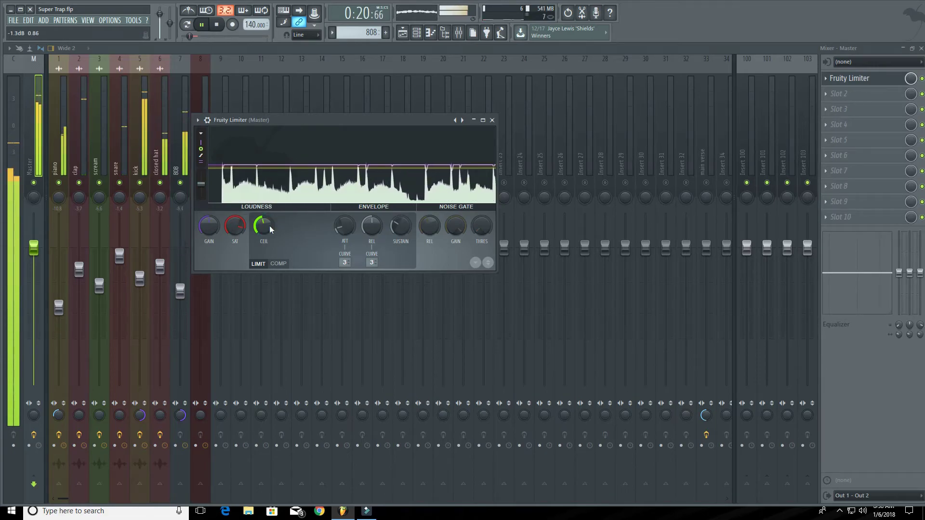
{"action": "left_click", "coordinate": [493, 120]}
{"action": "key", "text": "space"}
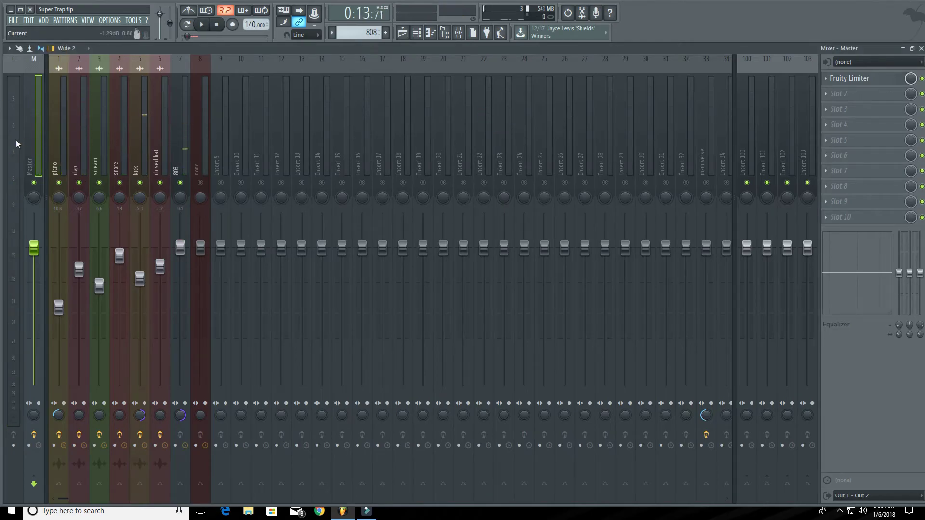
{"action": "key", "text": "space"}
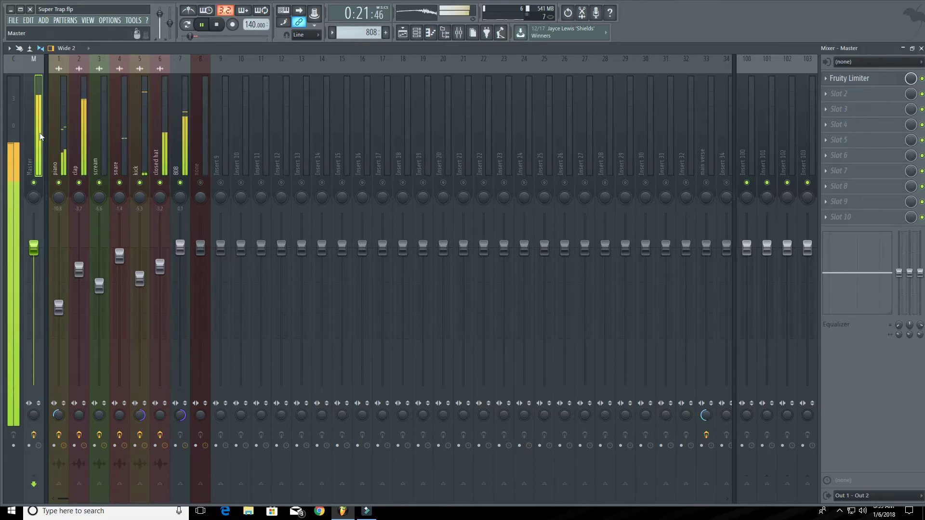
{"action": "left_click", "coordinate": [216, 24]}
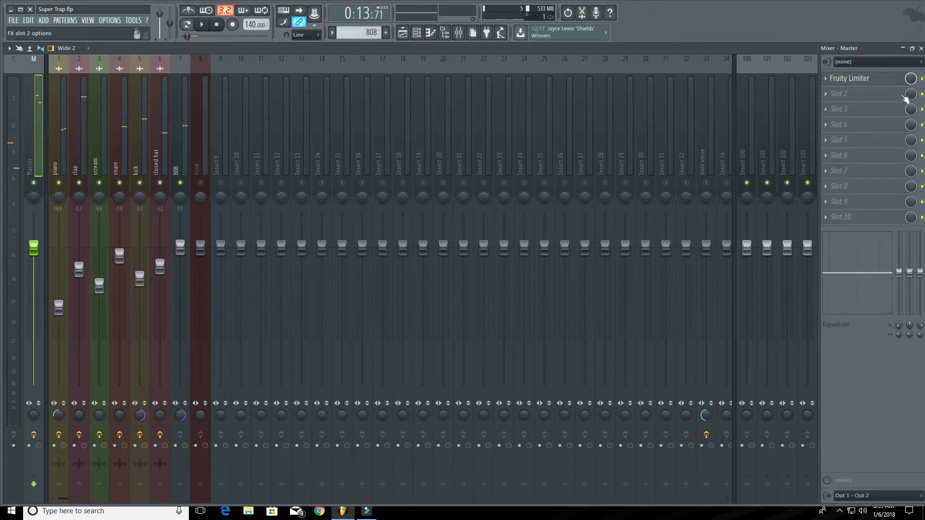
- Insert Fruity Multiband Compressor in the Master's slot 2, load the Mastering 2.4dB preset and play the beat through it
{"action": "left_click", "coordinate": [842, 94]}
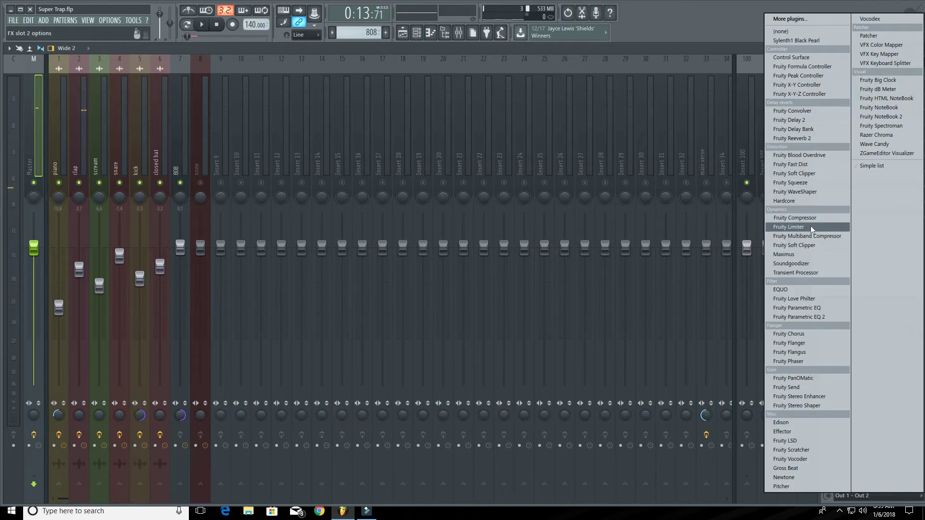
{"action": "left_click", "coordinate": [840, 239]}
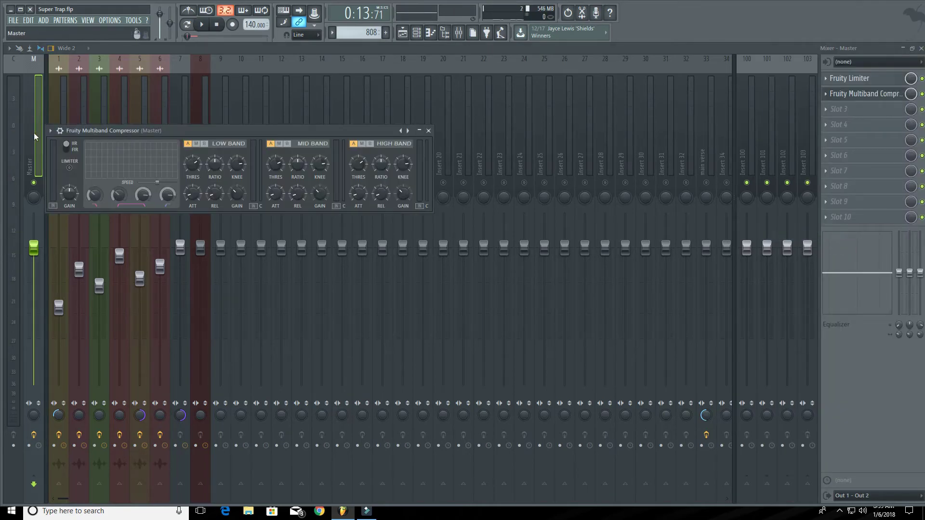
{"action": "left_click", "coordinate": [50, 130]}
{"action": "mouse_move", "coordinate": [112, 162]}
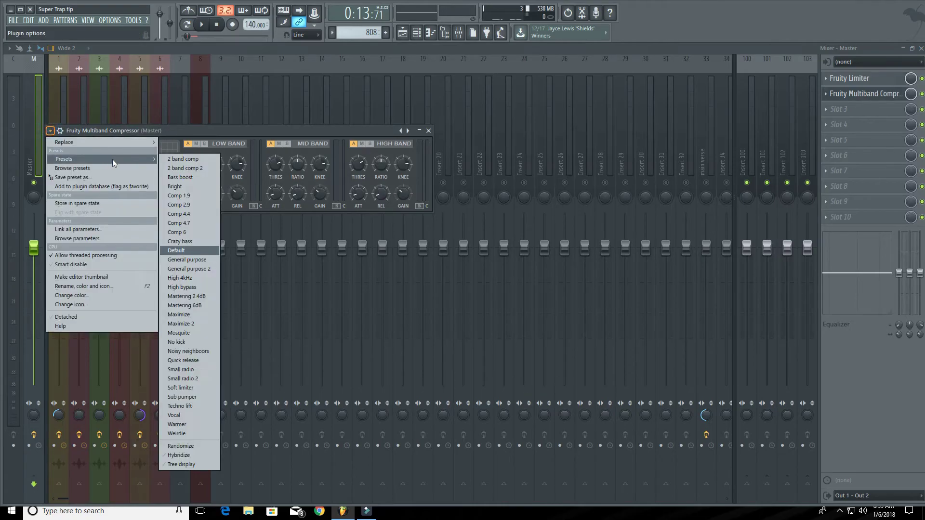
{"action": "left_click", "coordinate": [195, 297]}
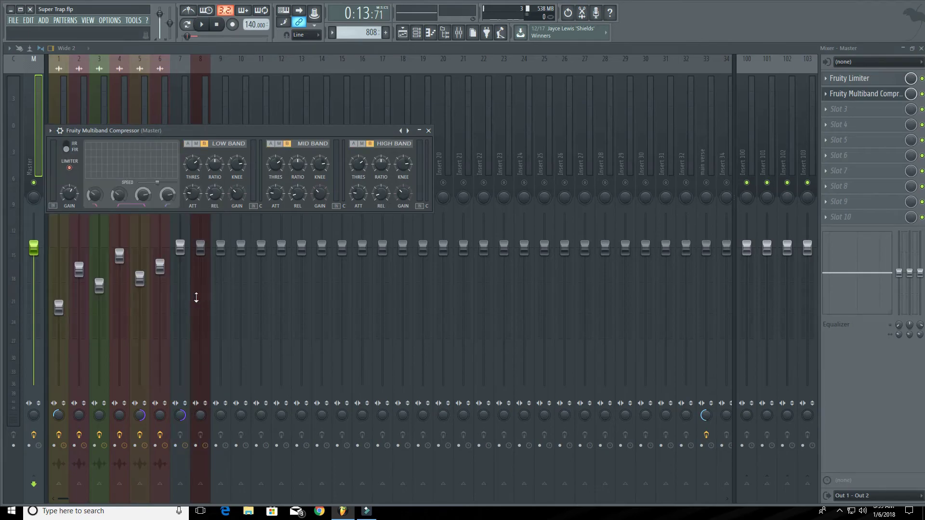
{"action": "key", "text": "space"}
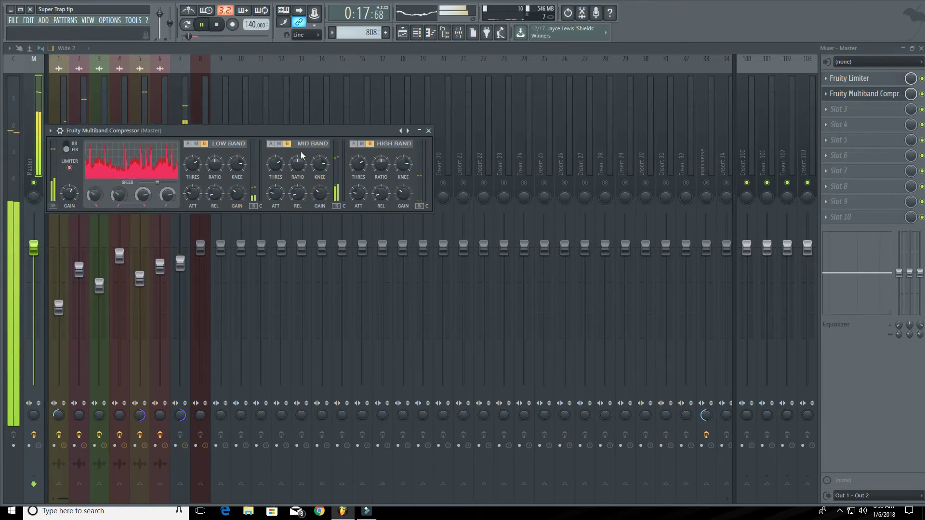
{"action": "left_click", "coordinate": [428, 131]}
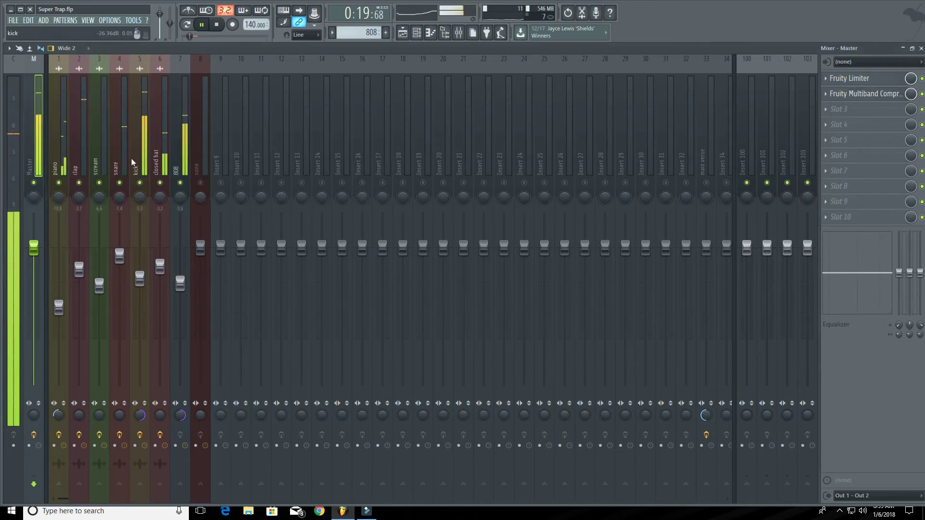
- Reopen the kick's Fruity Peak Controller, reduce the Peak volume slightly while listening, and stop playback
{"action": "left_click", "coordinate": [144, 137]}
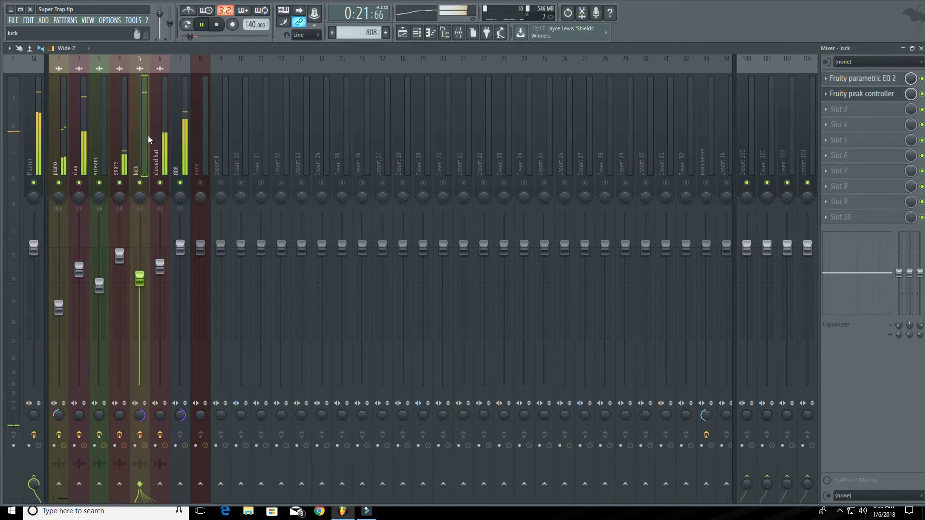
{"action": "left_click", "coordinate": [848, 94]}
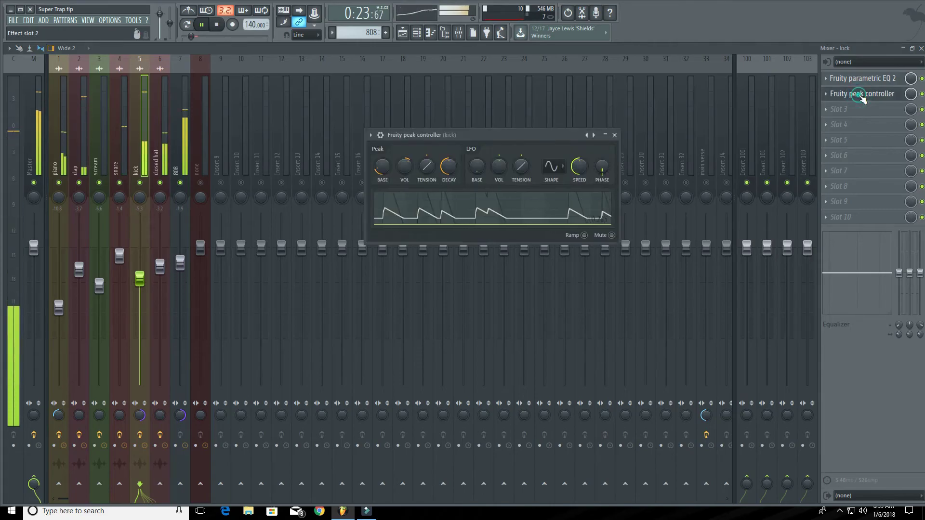
{"action": "left_click_drag", "start_coordinate": [404, 167], "coordinate": [404, 171]}
{"action": "left_click", "coordinate": [615, 134]}
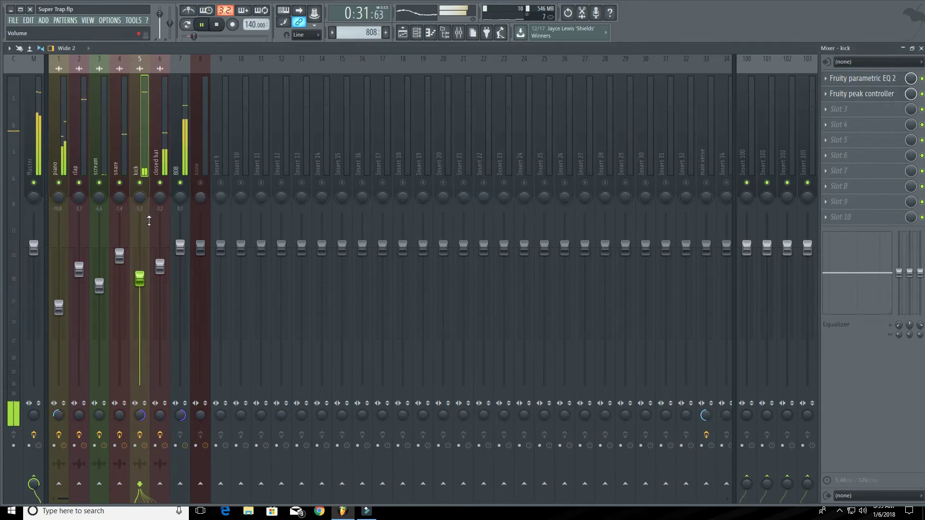
{"action": "key", "text": "space"}
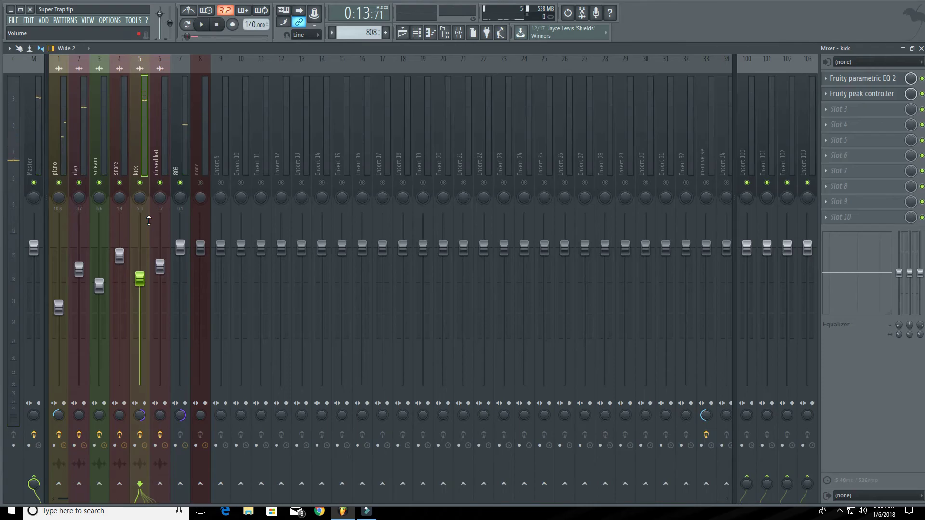